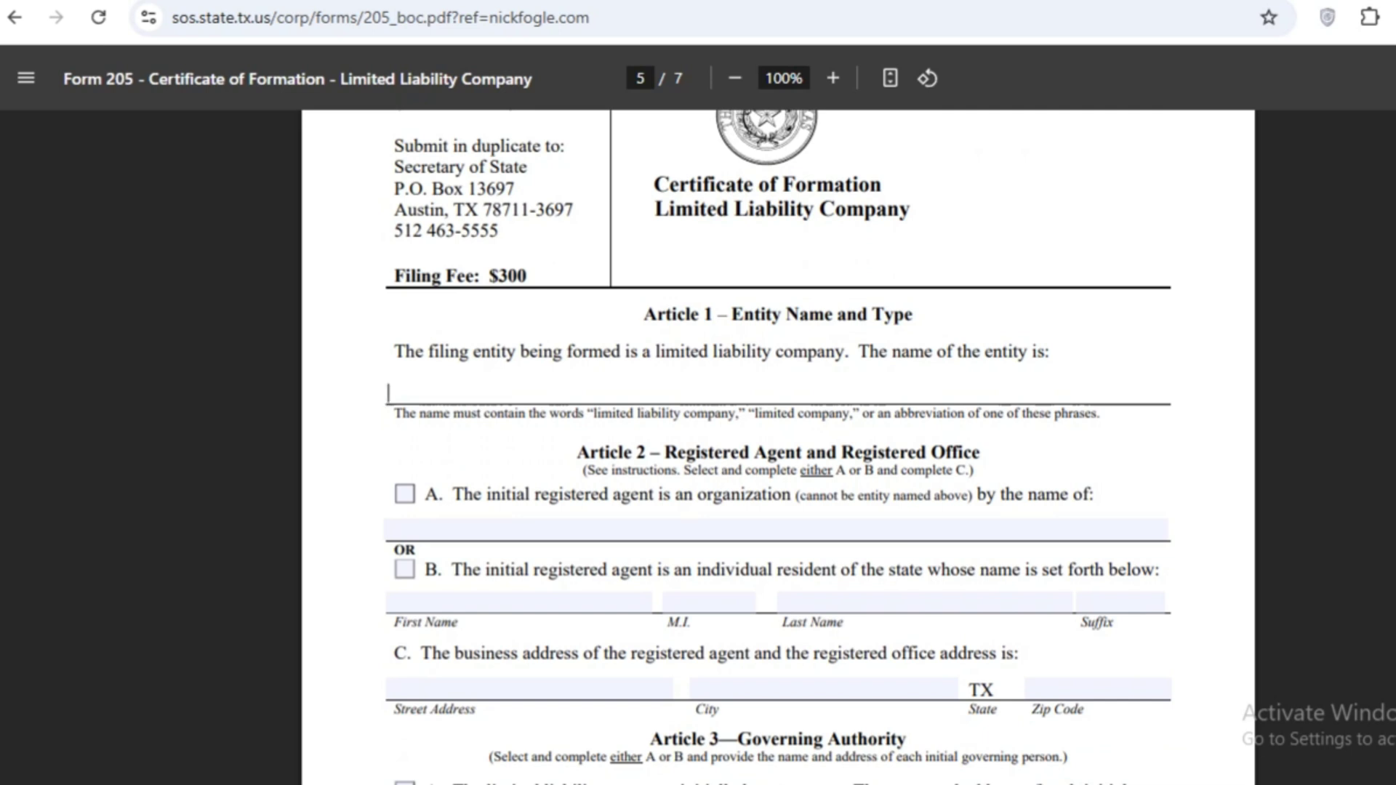
Enter blusky as the entity name in Article 1 and select option B, an individual registered agent, in Article 2.
{"action": "scroll", "coordinate": [778, 436], "scroll_direction": "down", "scroll_amount": 2}
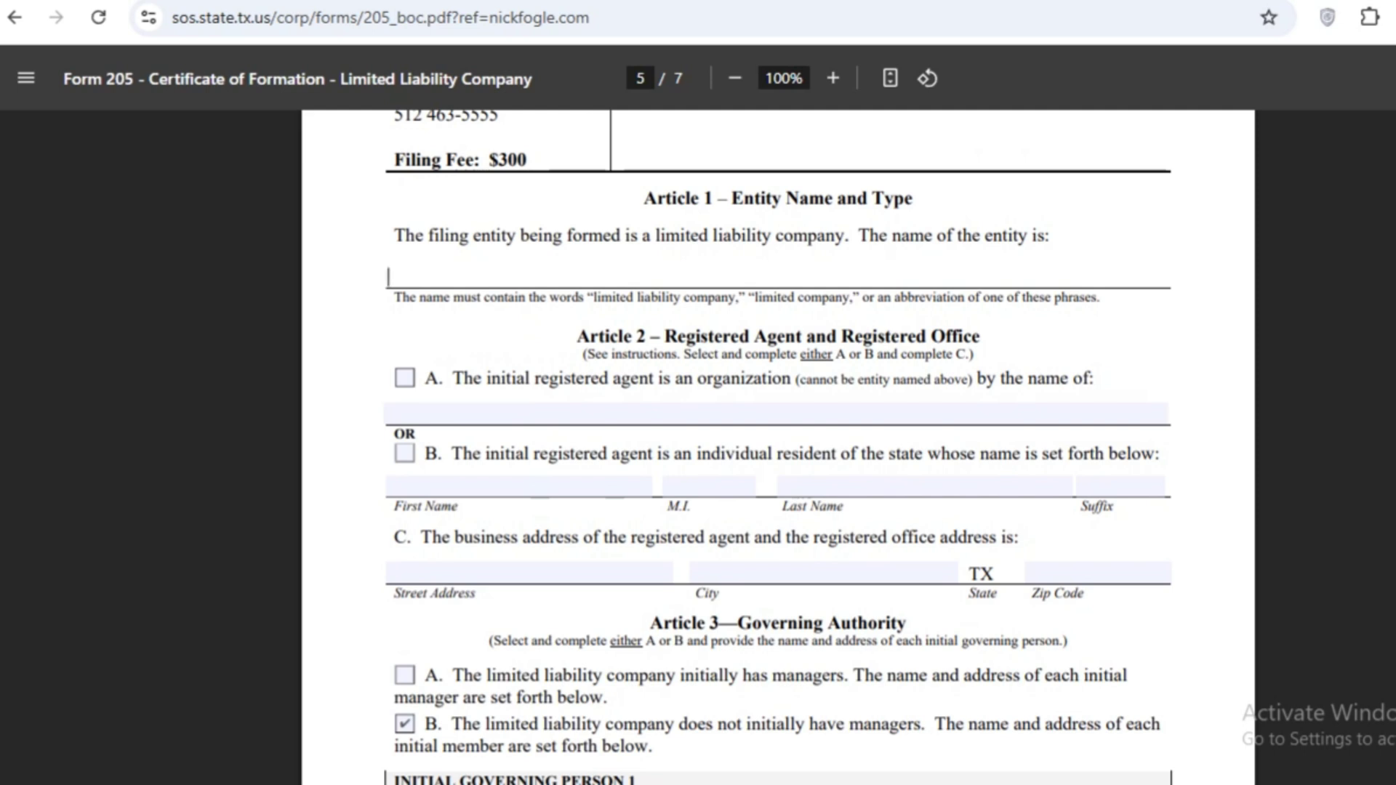
{"action": "type", "text": "blusky"}
{"action": "left_click_drag", "start_coordinate": [598, 336], "coordinate": [986, 336]}
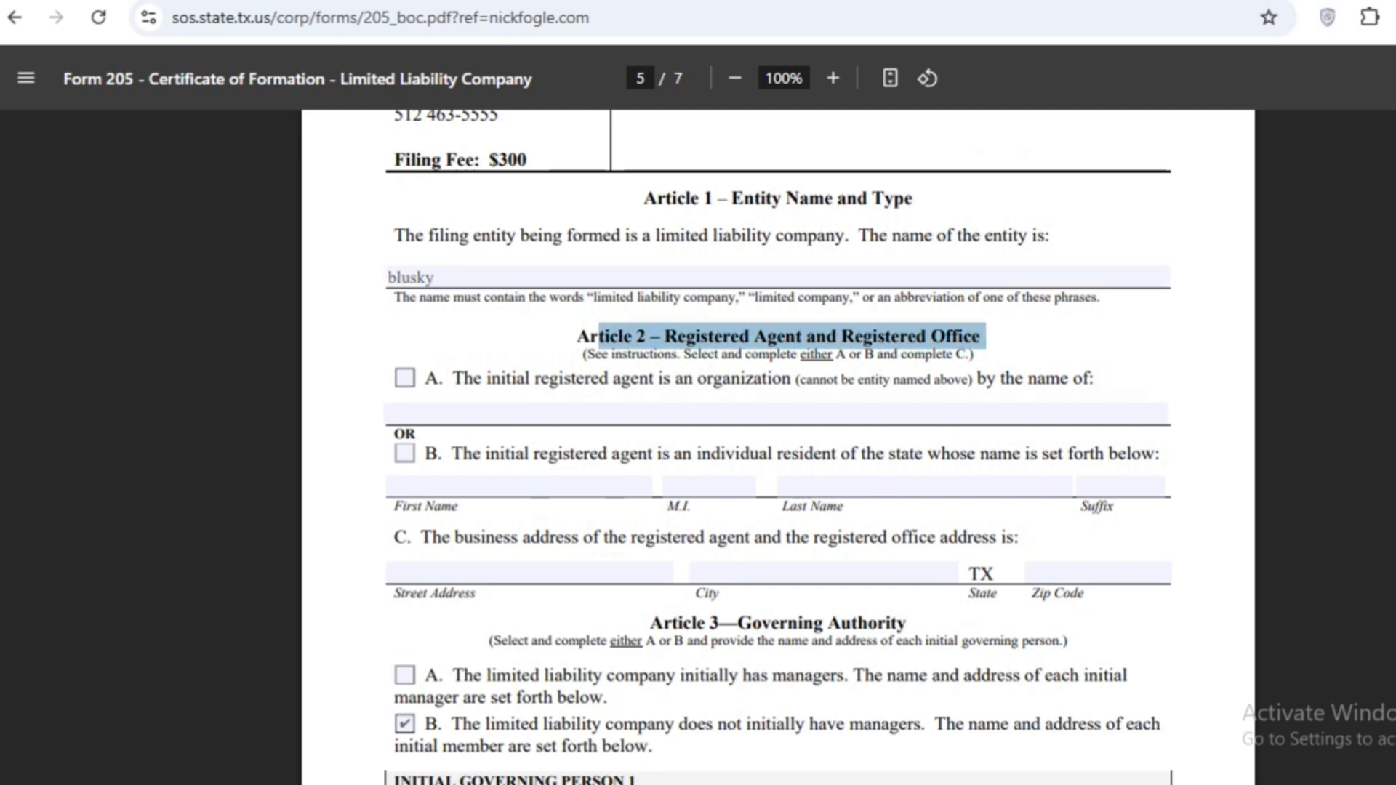
{"action": "left_click", "coordinate": [404, 378]}
{"action": "left_click", "coordinate": [404, 453]}
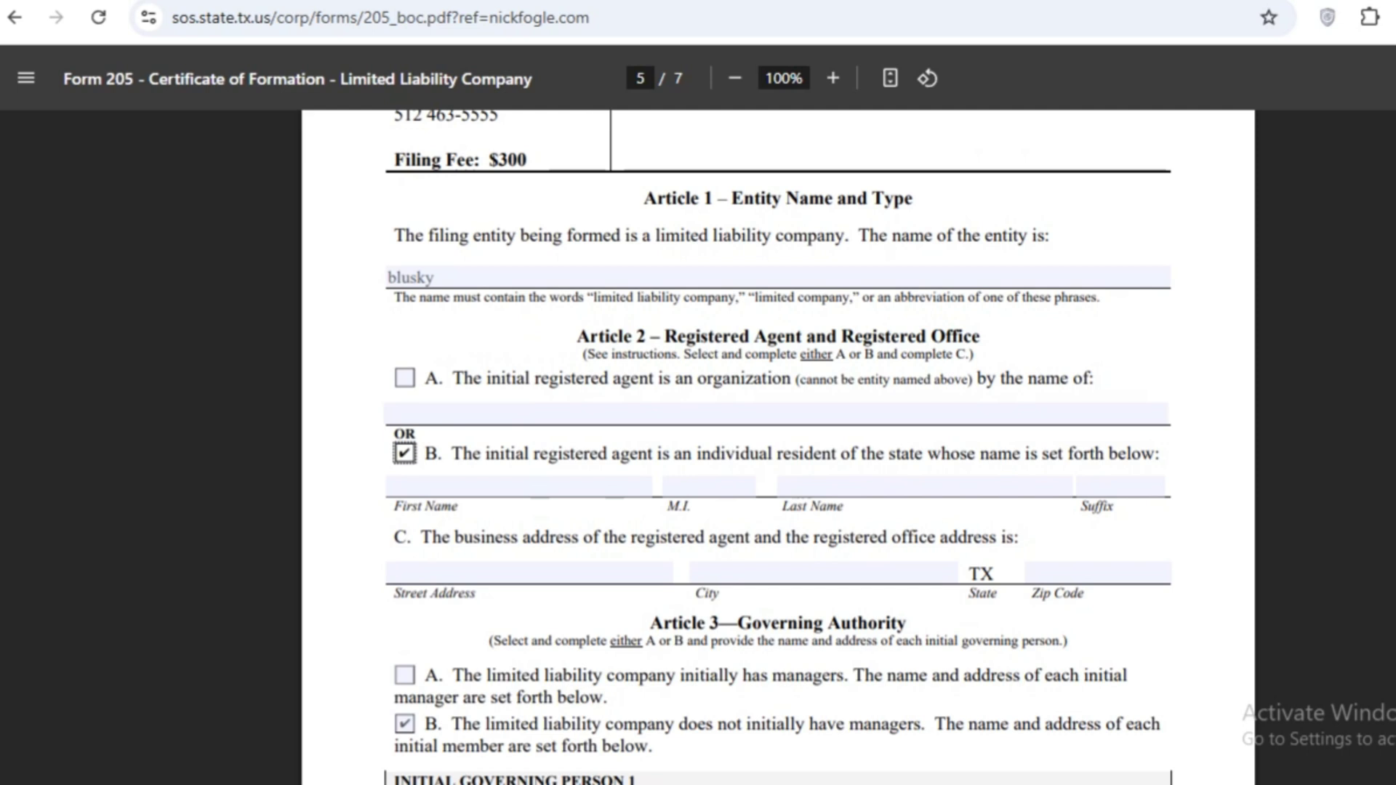
Enter texas llc as the registered agent organization's name under option A of Article 2.
{"action": "left_click_drag", "start_coordinate": [439, 378], "coordinate": [792, 377]}
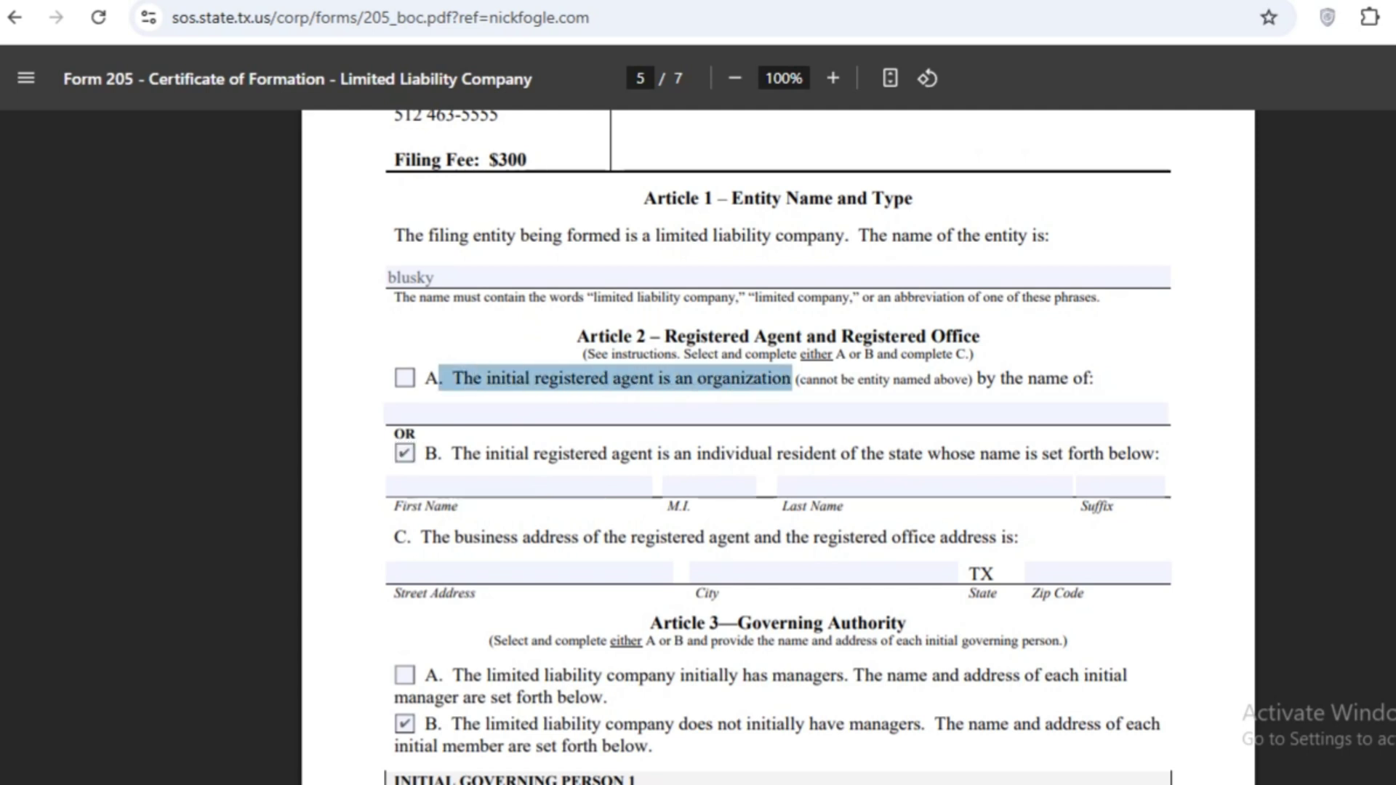
{"action": "left_click", "coordinate": [389, 414]}
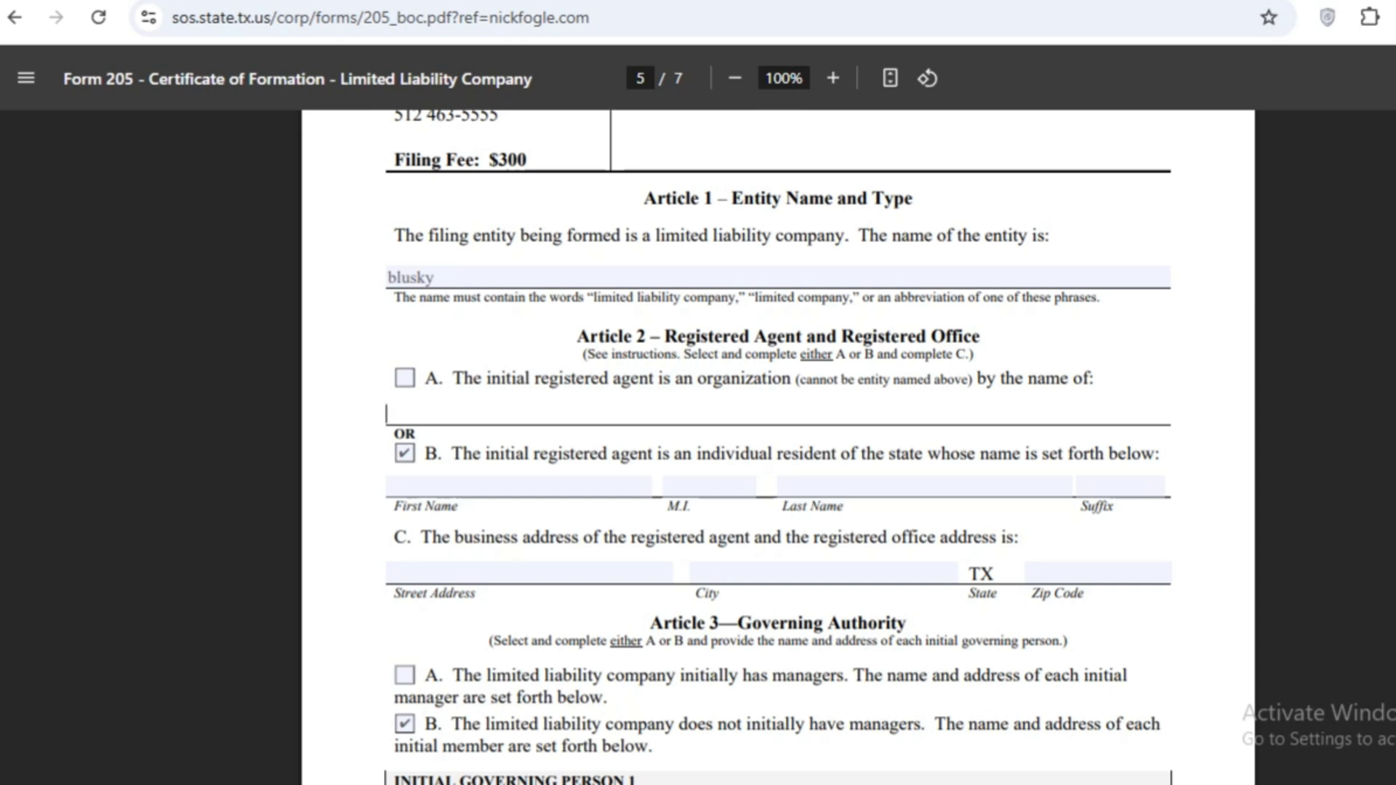
{"action": "type", "text": "texas llc"}
{"action": "left_click_drag", "start_coordinate": [453, 454], "coordinate": [969, 454]}
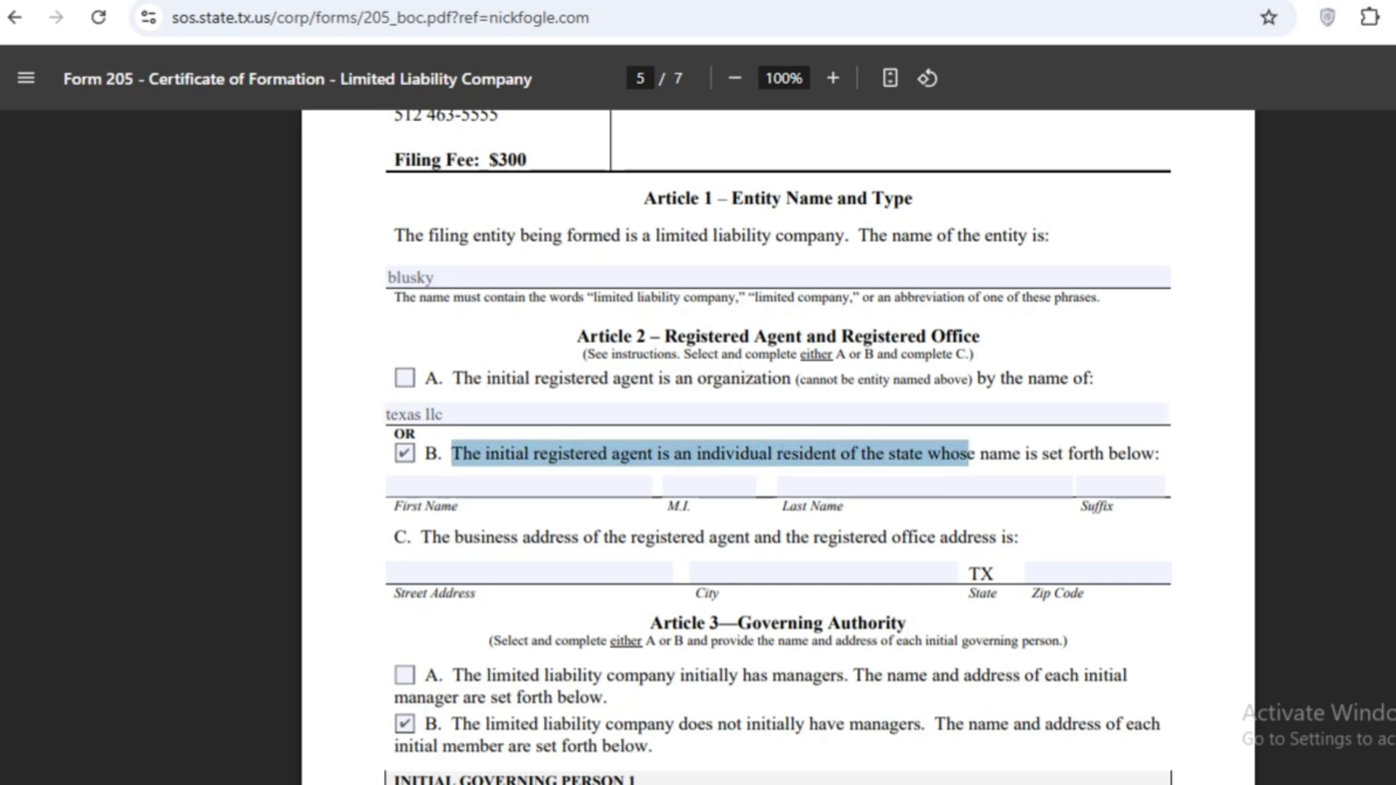
{"action": "left_click", "coordinate": [393, 487]}
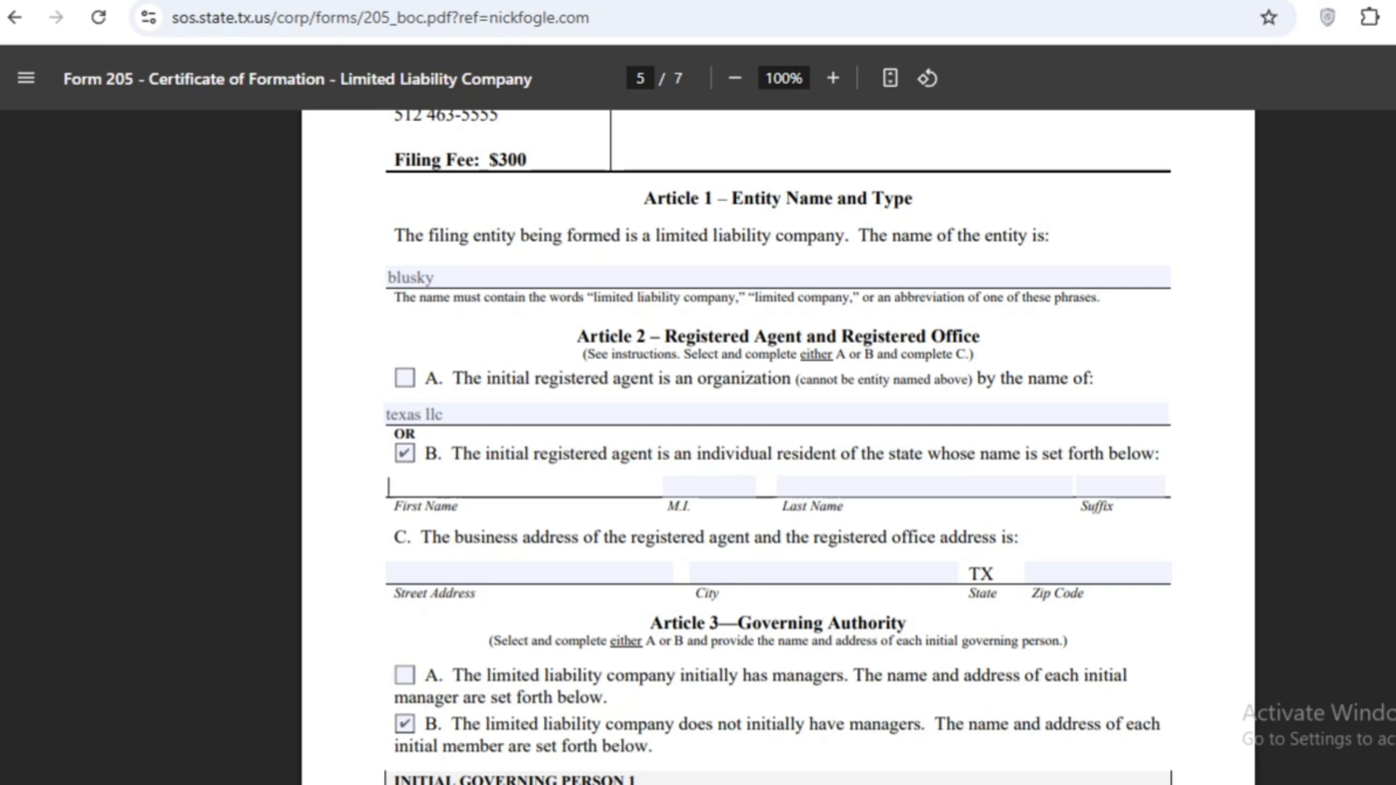
{"action": "left_click", "coordinate": [902, 486]}
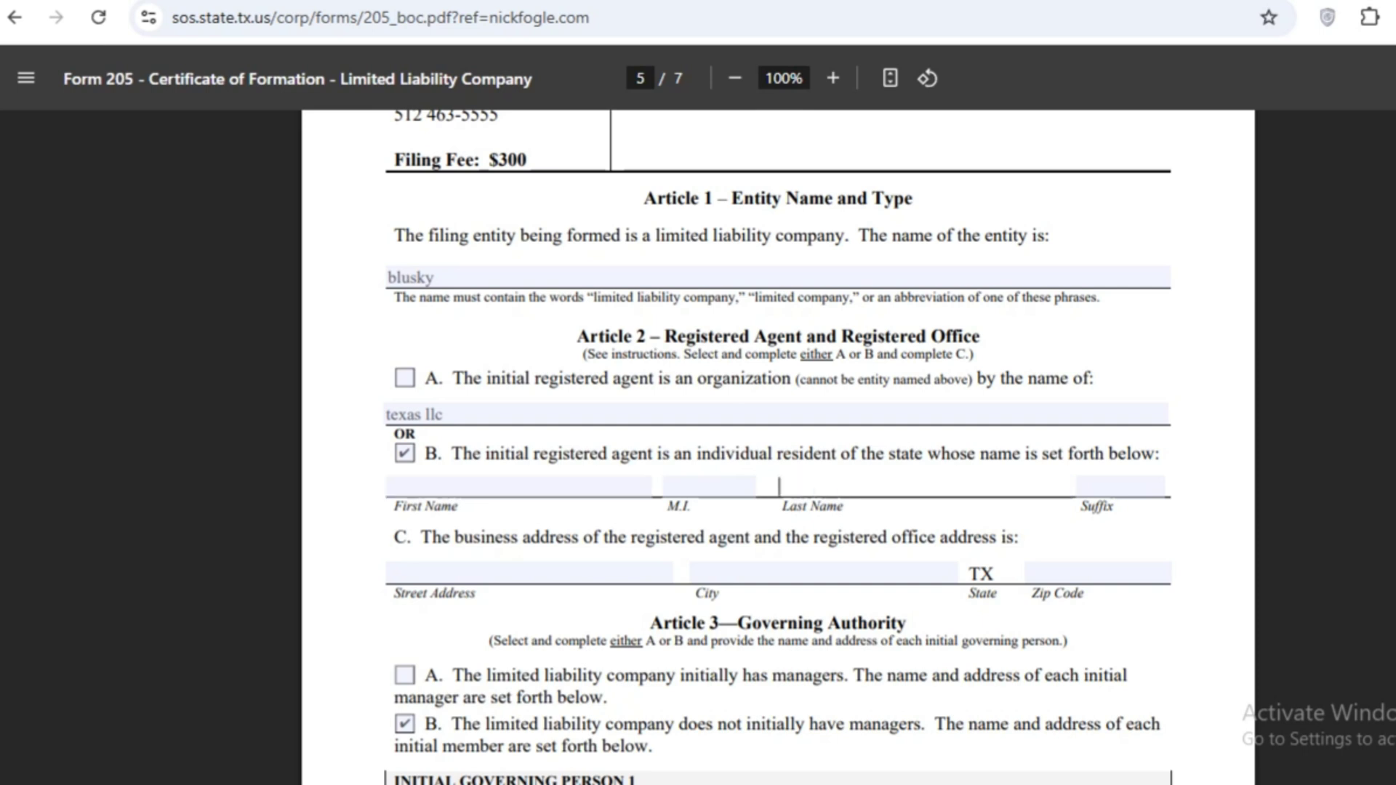
{"action": "key", "text": "Tab"}
Fill in the registered office's street address in section C of Article 2.
{"action": "scroll", "coordinate": [778, 436], "scroll_direction": "down", "scroll_amount": 2}
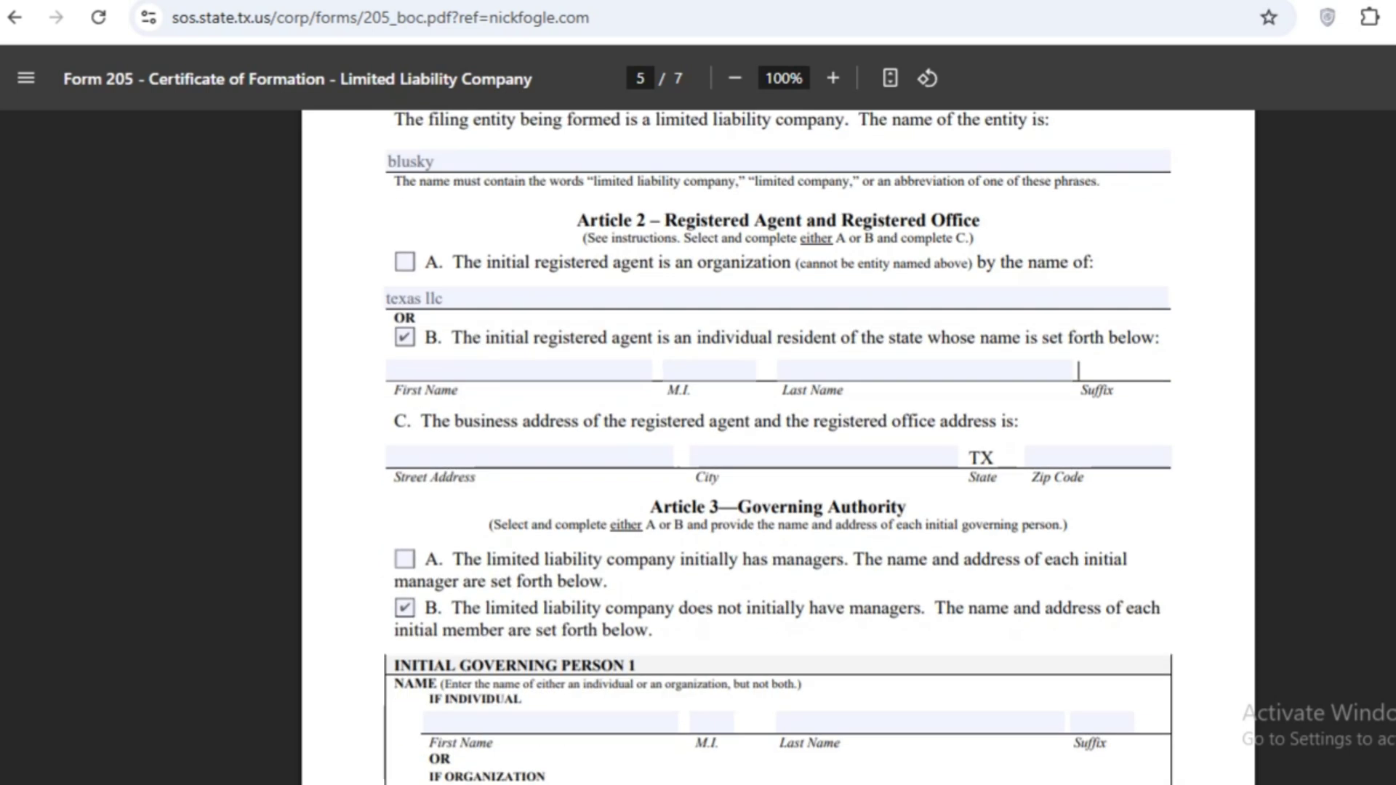
{"action": "left_click_drag", "start_coordinate": [422, 421], "coordinate": [1021, 421]}
{"action": "left_click", "coordinate": [393, 457]}
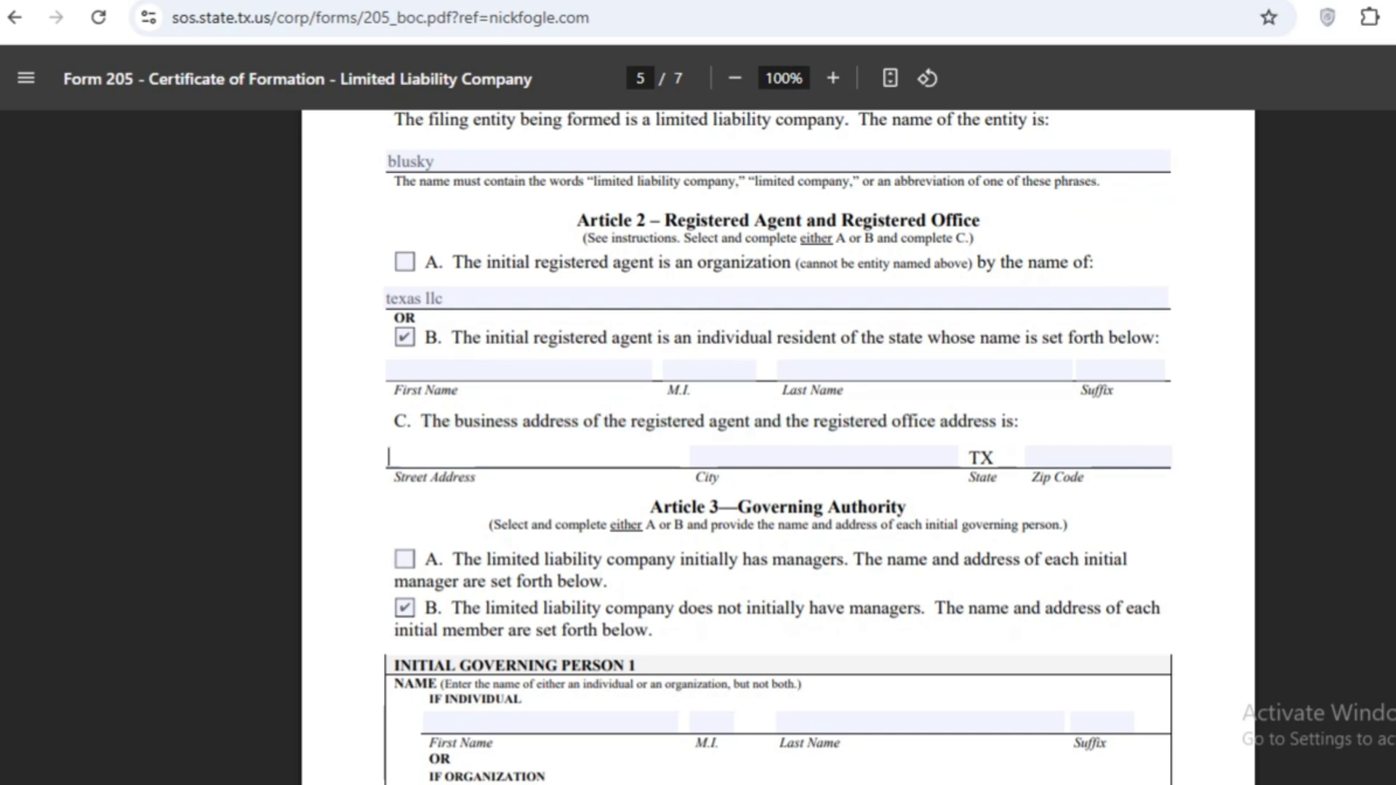
{"action": "type", "text": "texas 123 austin"}
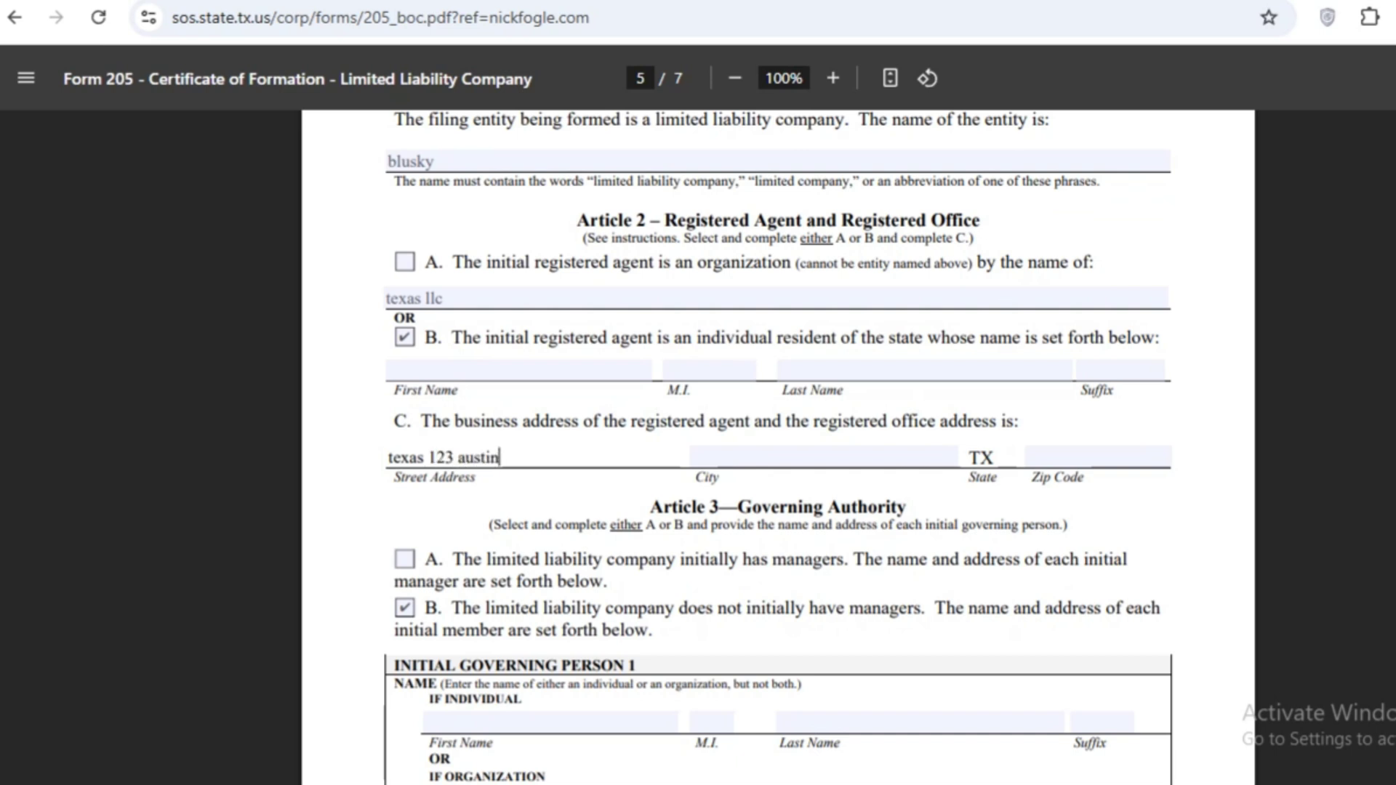
{"action": "key", "text": "Tab"}
Select option B in Article 3, stating that the company does not initially have managers.
{"action": "scroll", "coordinate": [778, 436], "scroll_direction": "down", "scroll_amount": 2}
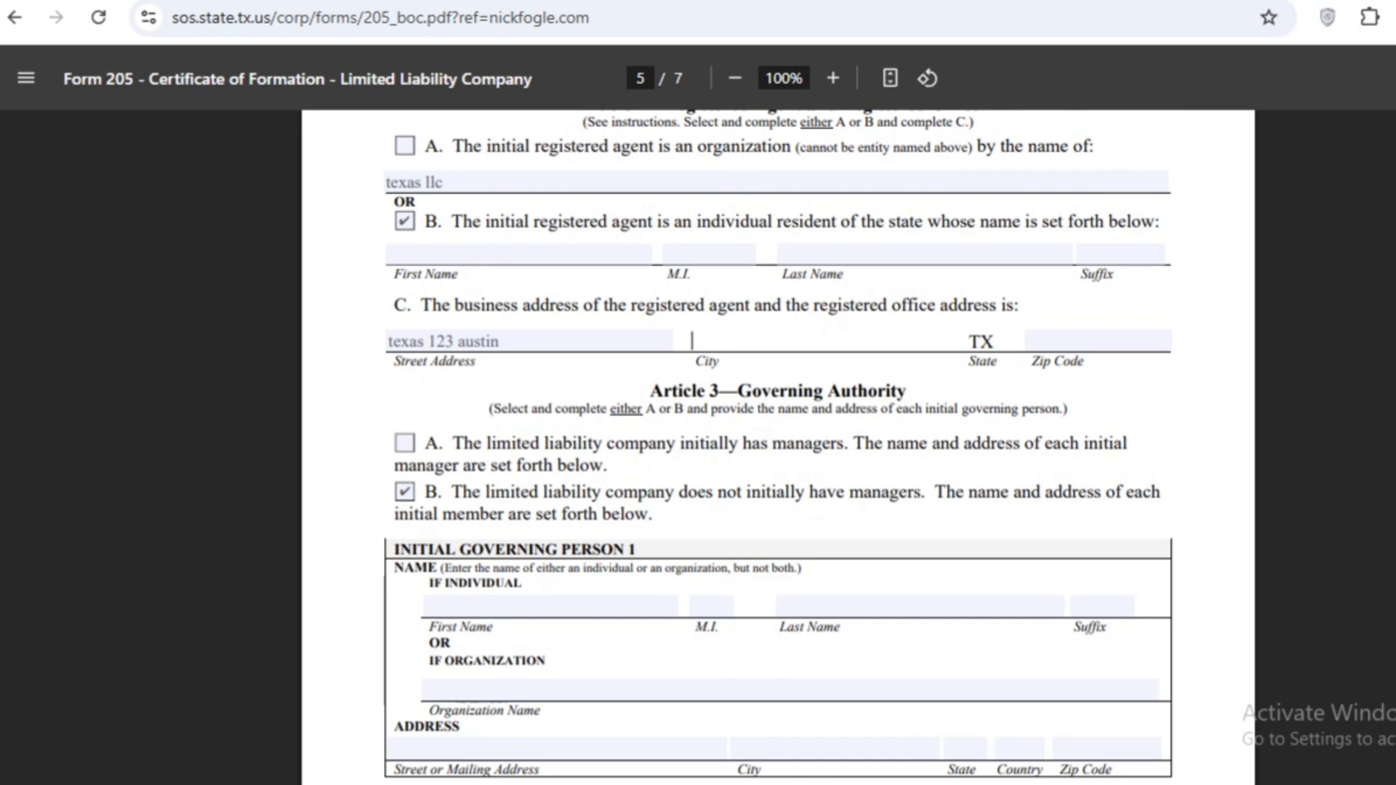
{"action": "left_click_drag", "start_coordinate": [650, 390], "coordinate": [908, 391]}
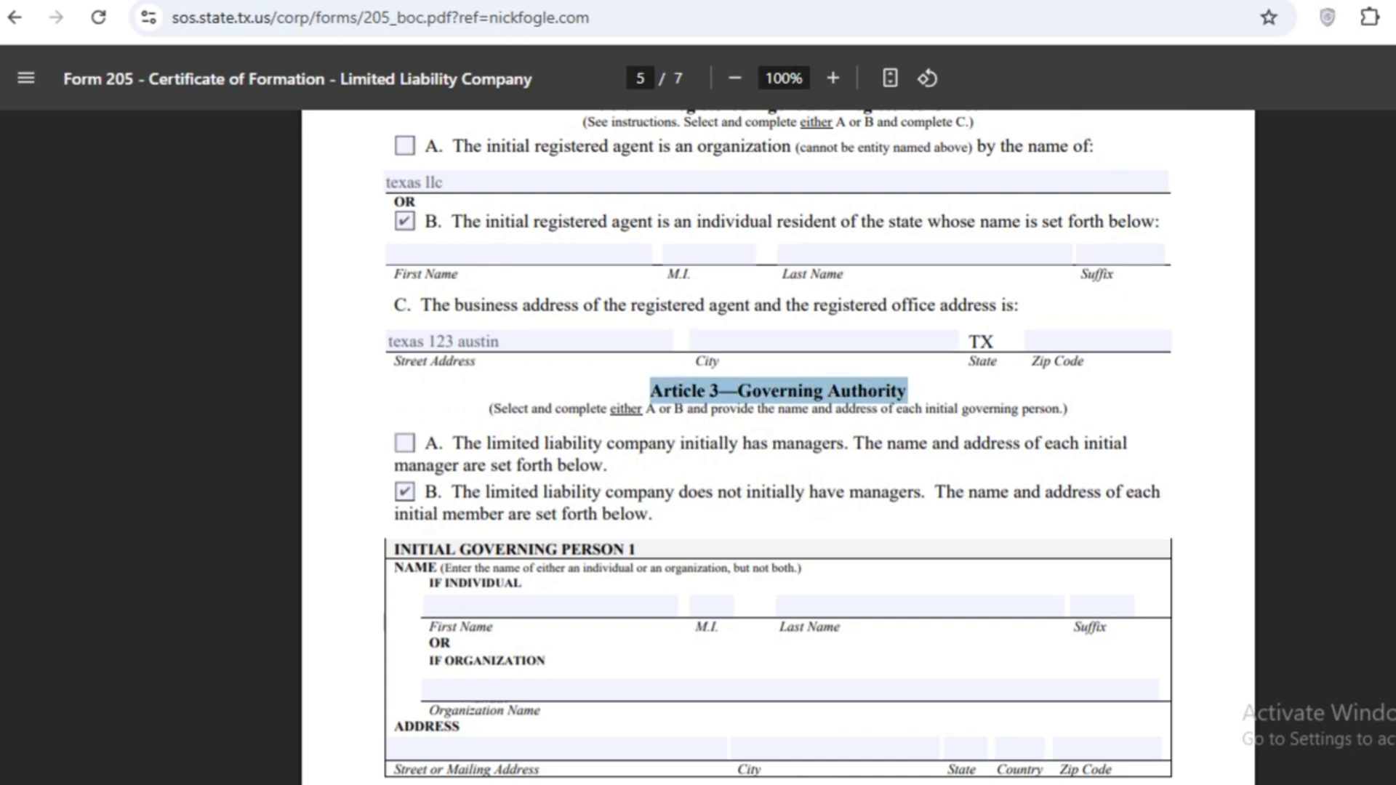
{"action": "left_click", "coordinate": [404, 443]}
{"action": "left_click", "coordinate": [404, 492]}
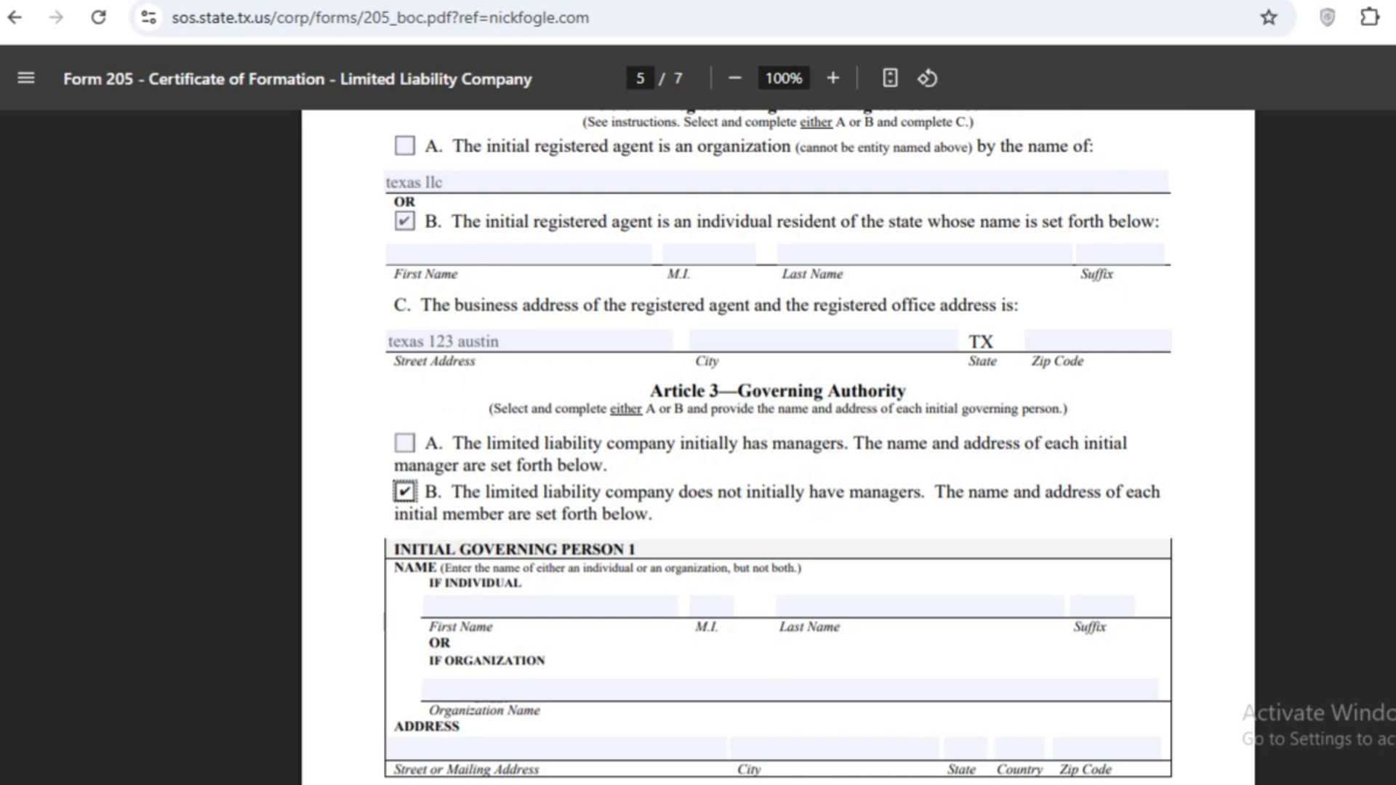
{"action": "left_click", "coordinate": [394, 549]}
{"action": "left_click_drag", "start_coordinate": [453, 443], "coordinate": [845, 443]}
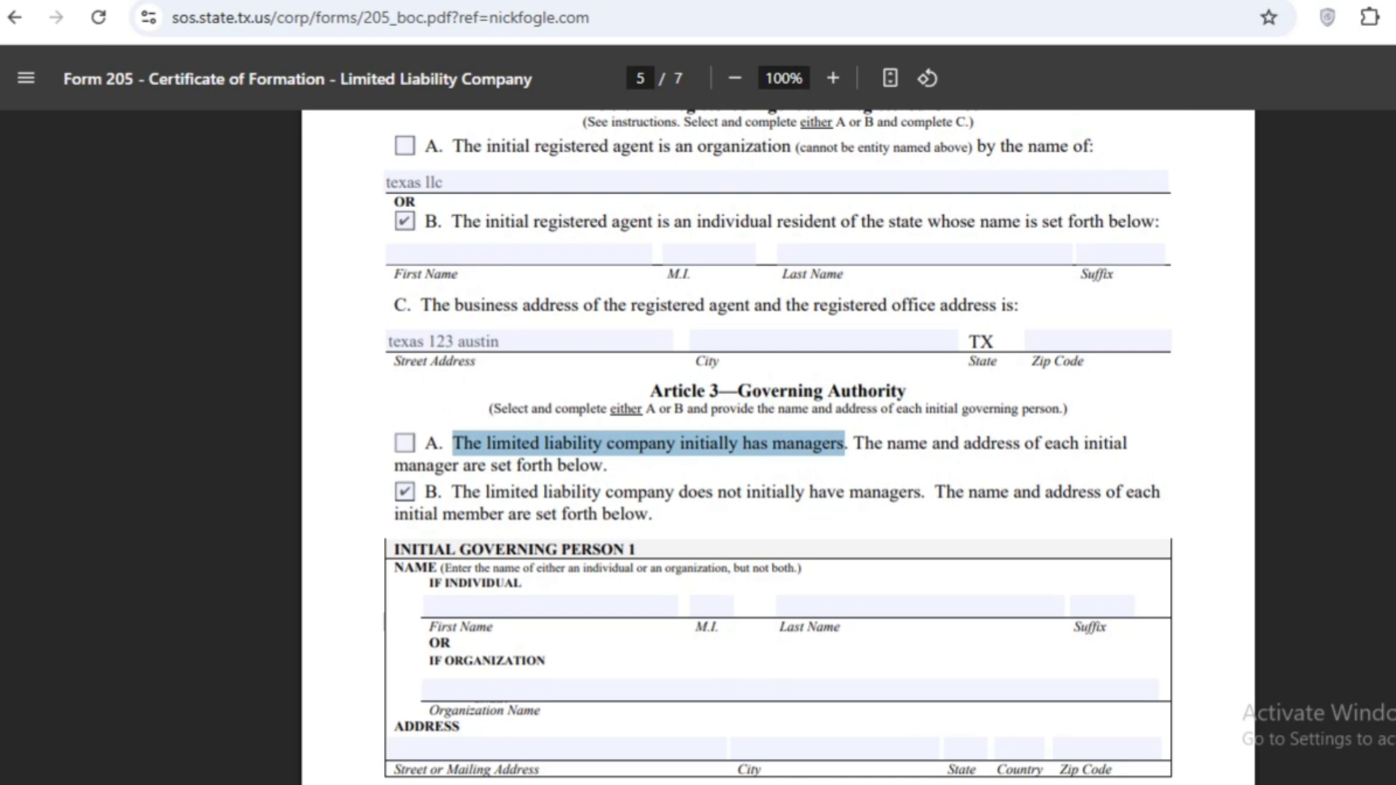
{"action": "scroll", "coordinate": [778, 437], "scroll_direction": "down", "scroll_amount": 2}
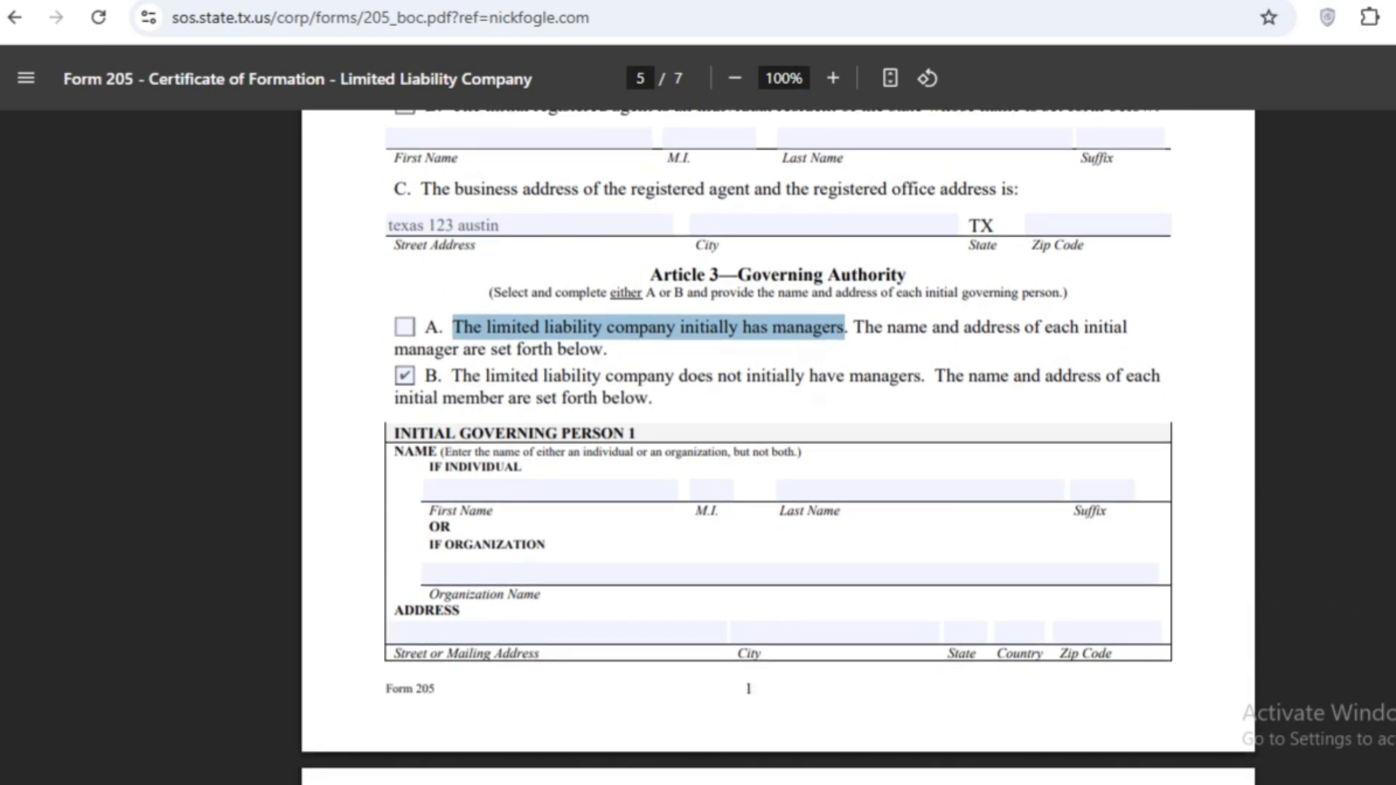
{"action": "left_click", "coordinate": [404, 376]}
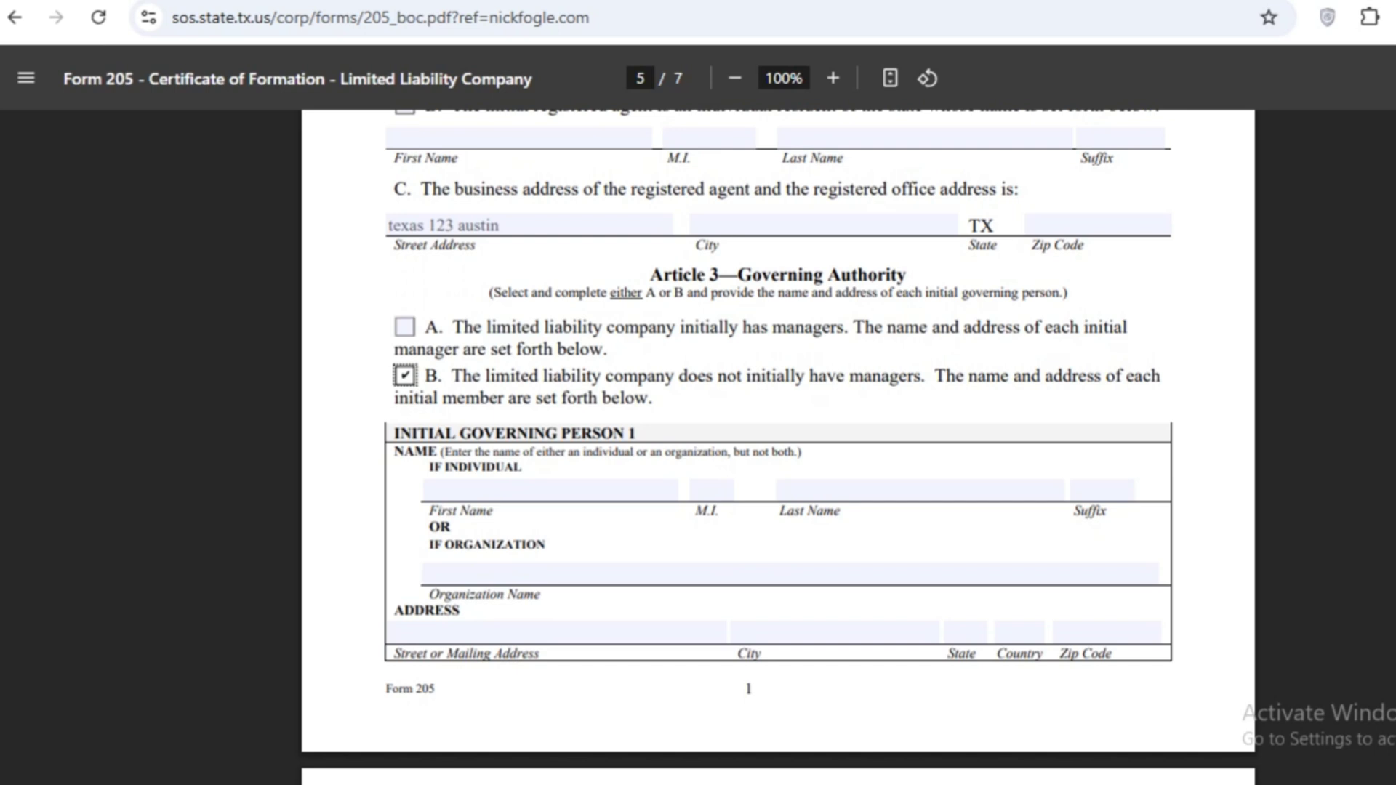
{"action": "left_click_drag", "start_coordinate": [680, 376], "coordinate": [915, 376]}
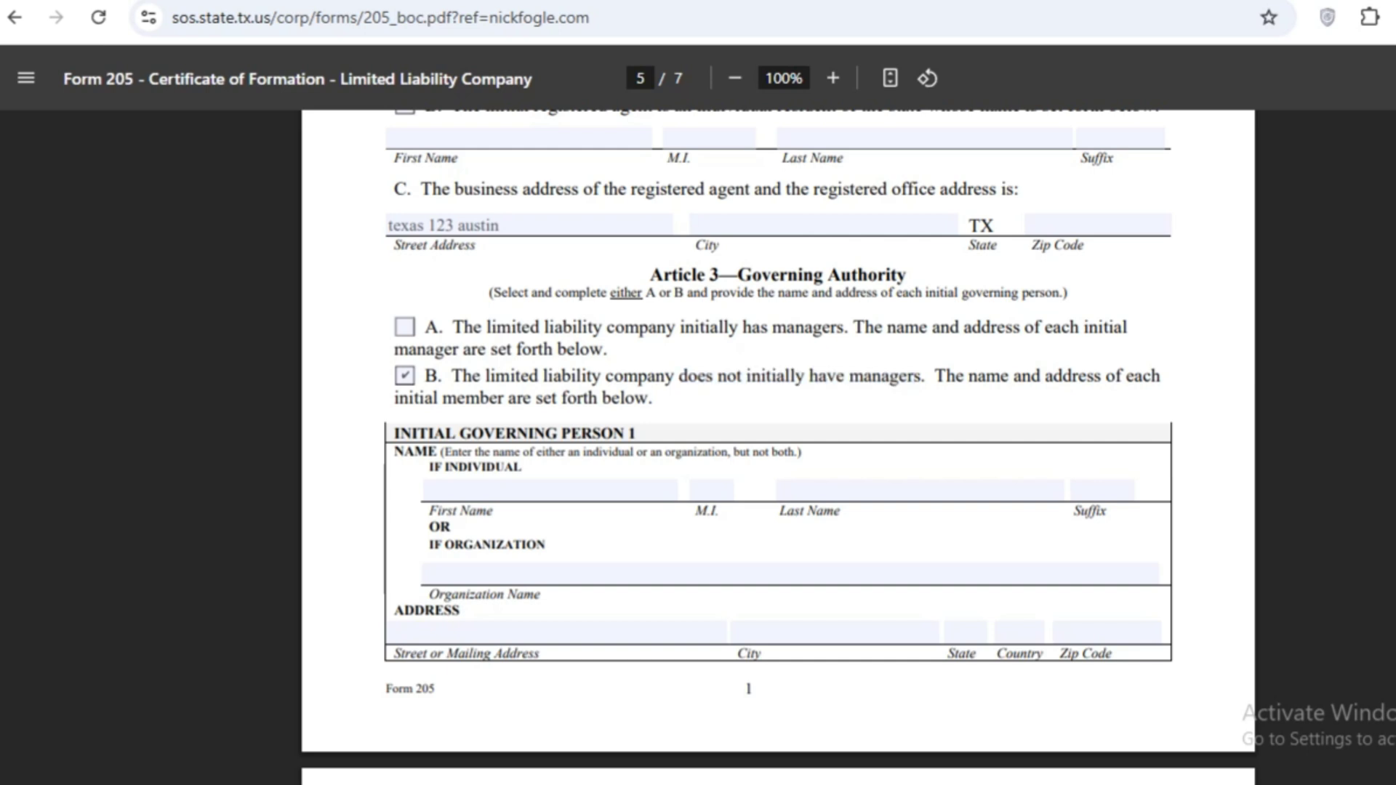
Enter the individual's first name for Initial Governing Person 1.
{"action": "left_click", "coordinate": [426, 491]}
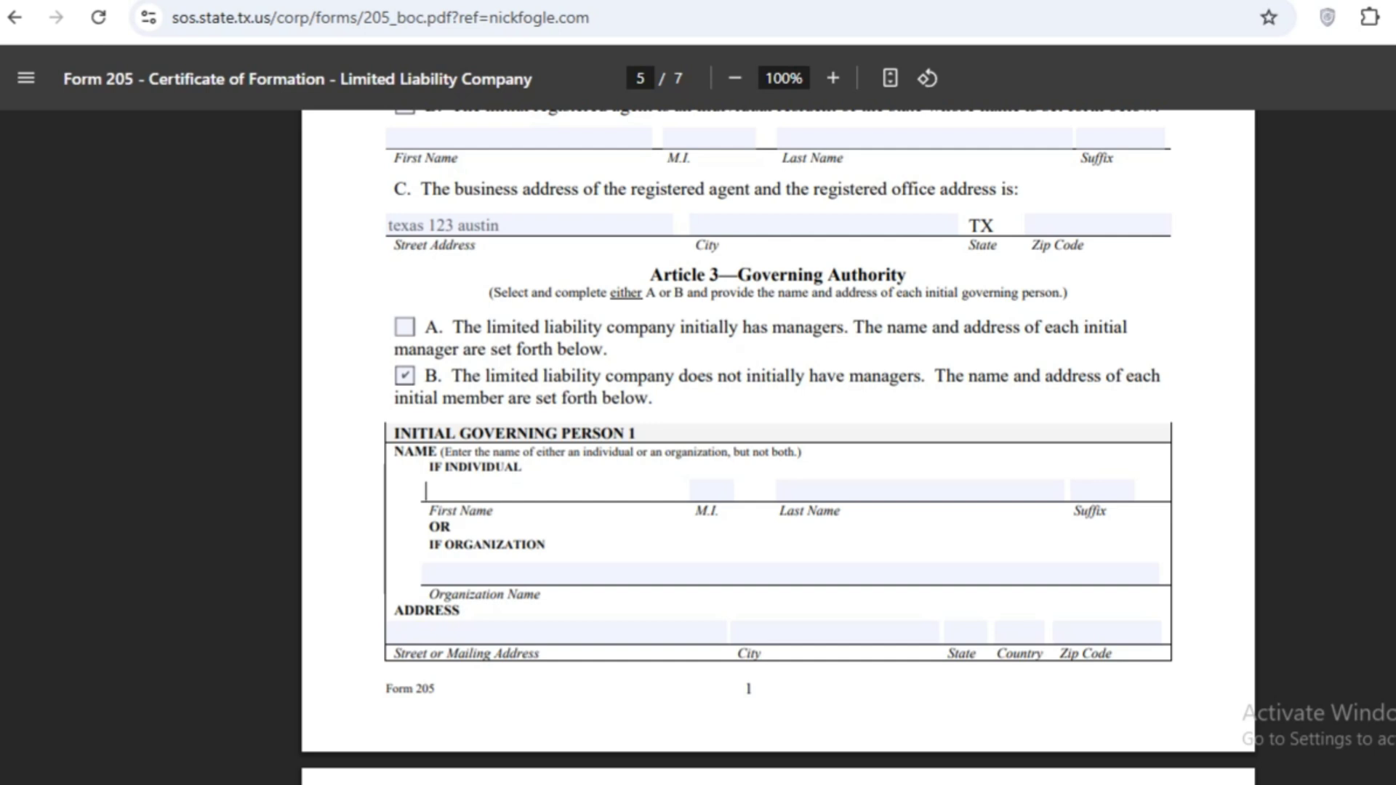
{"action": "type", "text": "sarah"}
{"action": "scroll", "coordinate": [779, 447], "scroll_direction": "down", "scroll_amount": 3}
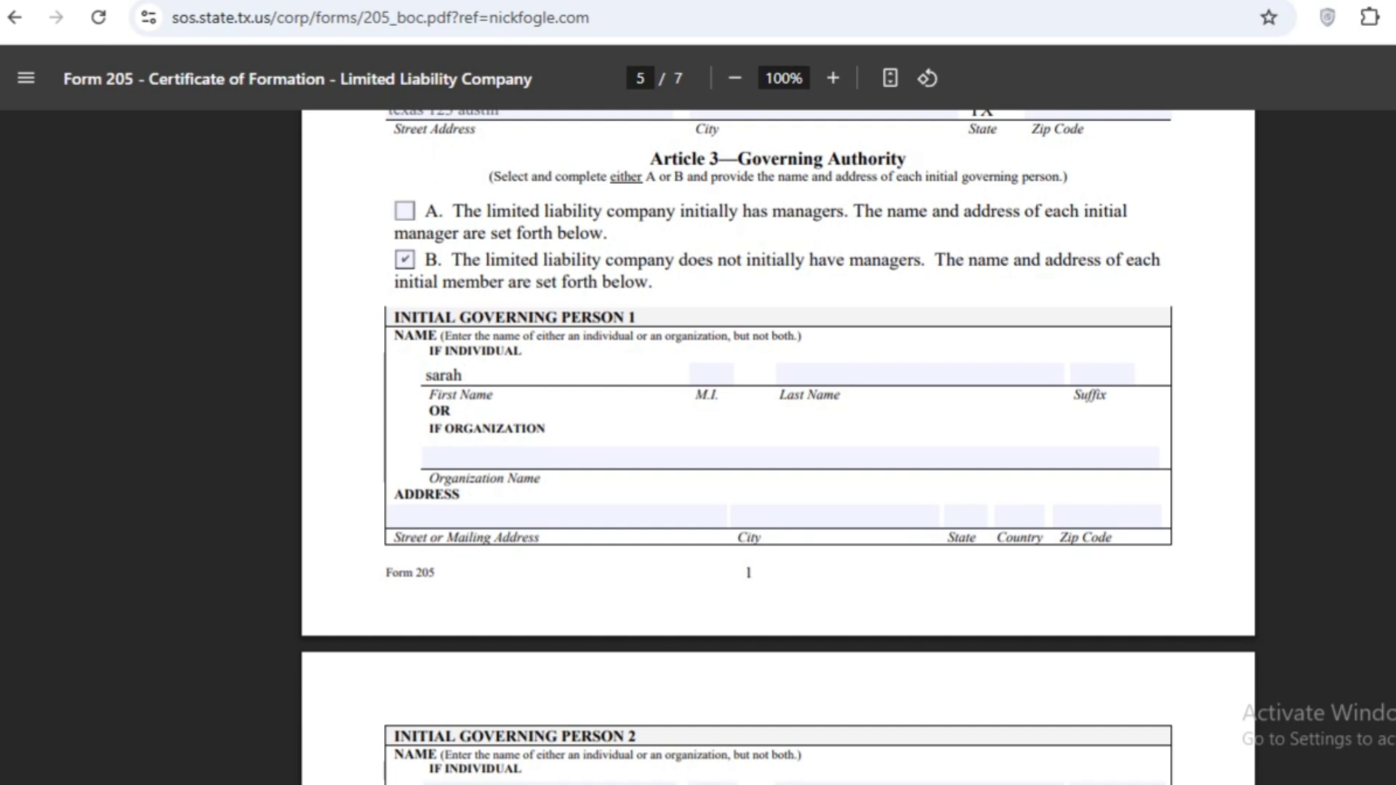
{"action": "left_click", "coordinate": [778, 374]}
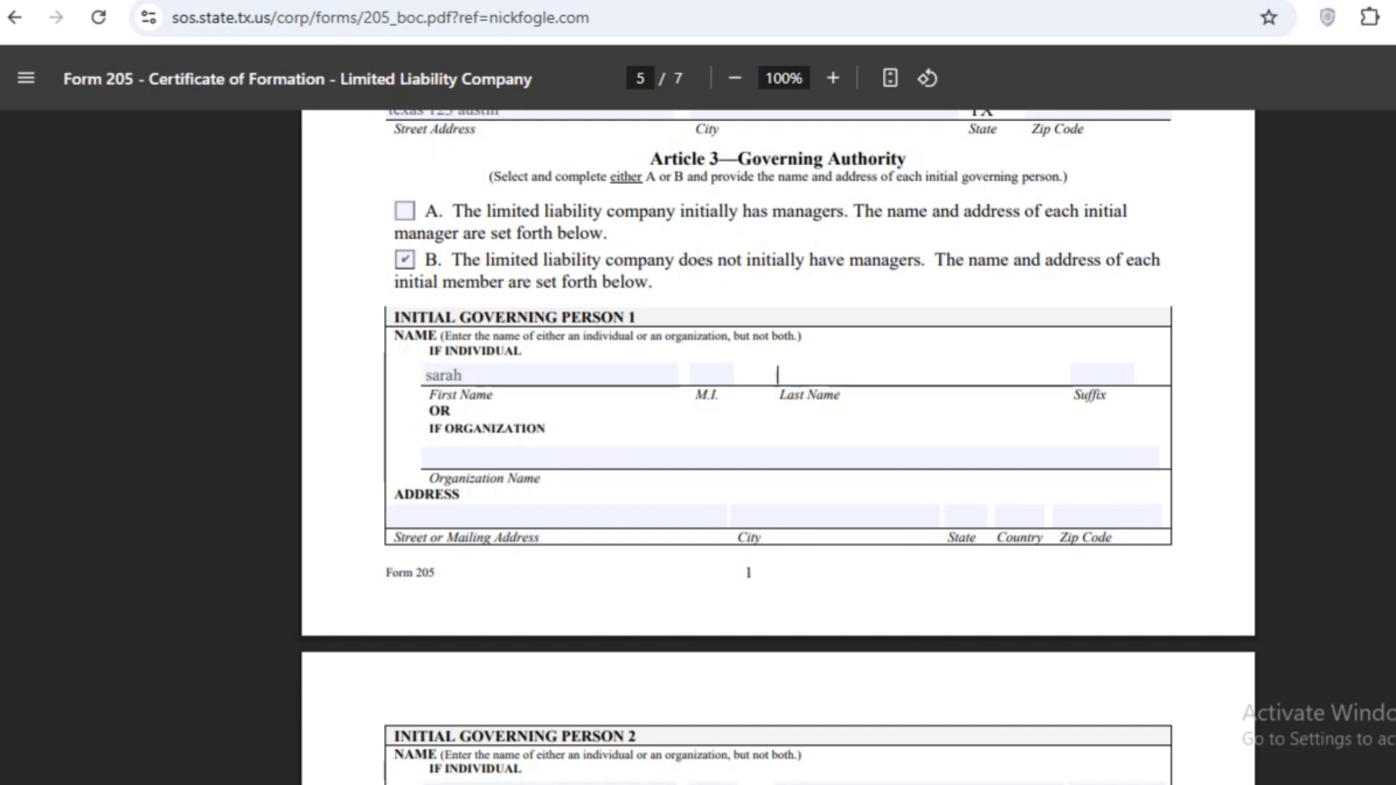
Examine the sections for Governing Persons 2 and 3, the Article 4 purpose statement and the Initial Mailing Address fields.
{"action": "scroll", "coordinate": [778, 448], "scroll_direction": "down", "scroll_amount": 3}
{"action": "scroll", "coordinate": [778, 437], "scroll_direction": "down", "scroll_amount": 2}
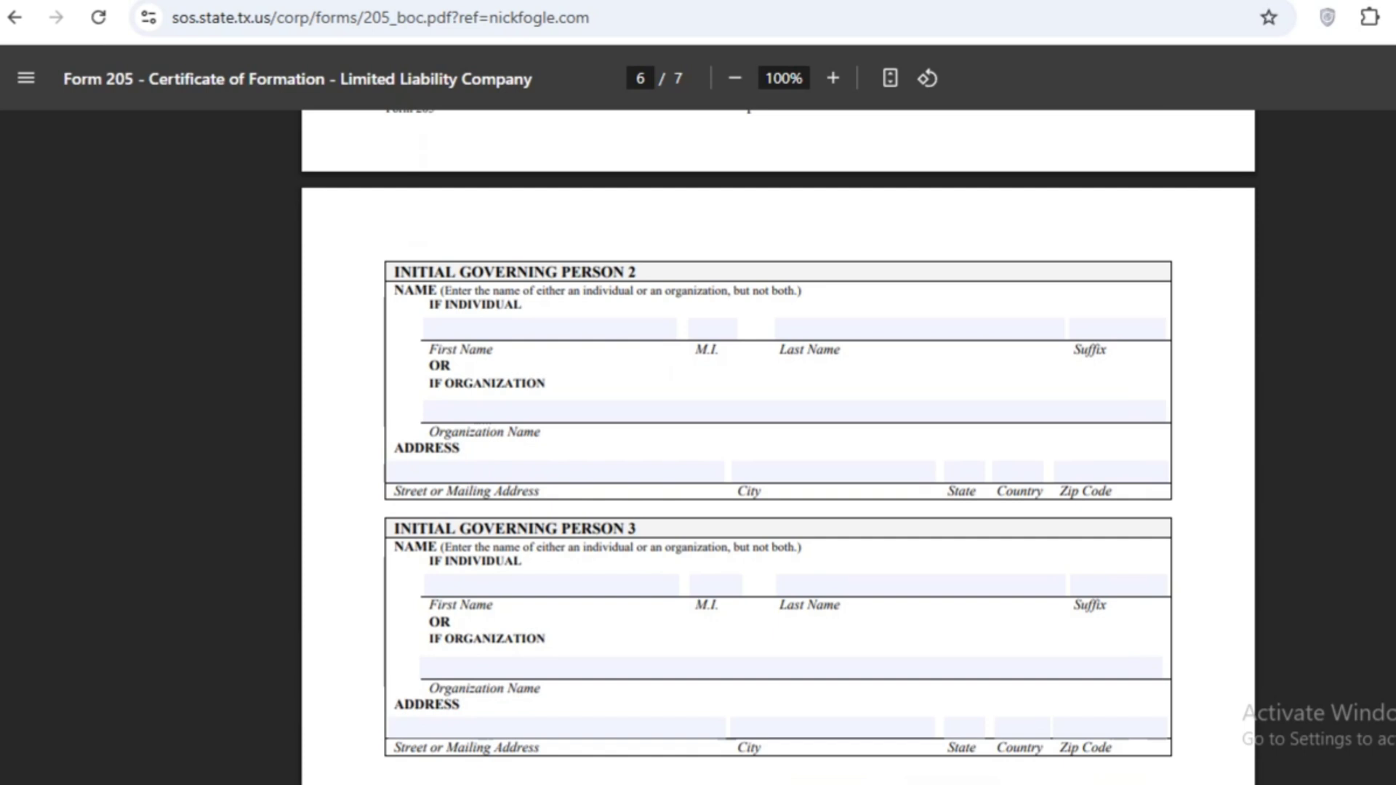
{"action": "scroll", "coordinate": [704, 331], "scroll_direction": "down", "scroll_amount": 6}
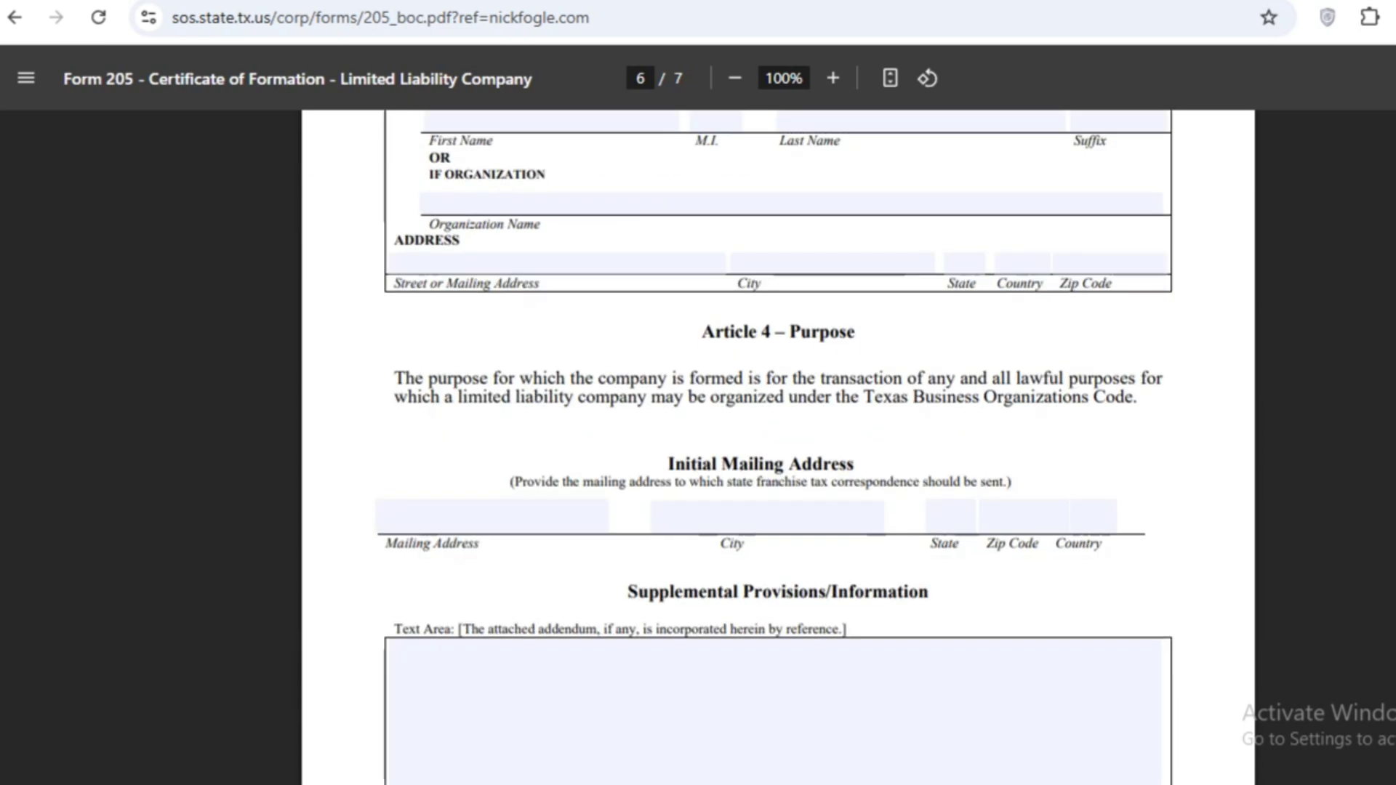
{"action": "left_click_drag", "start_coordinate": [701, 332], "coordinate": [861, 332]}
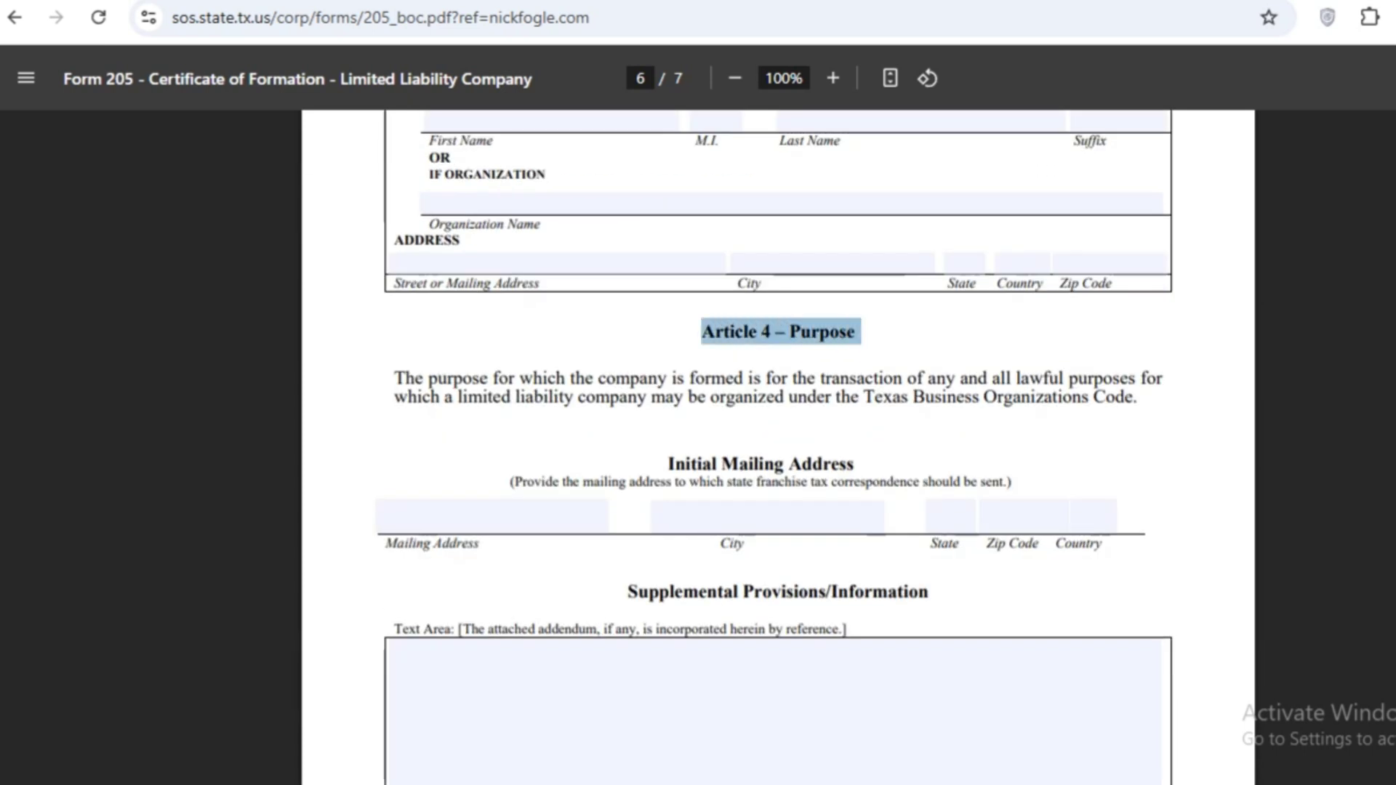
{"action": "scroll", "coordinate": [778, 436], "scroll_direction": "down", "scroll_amount": 2}
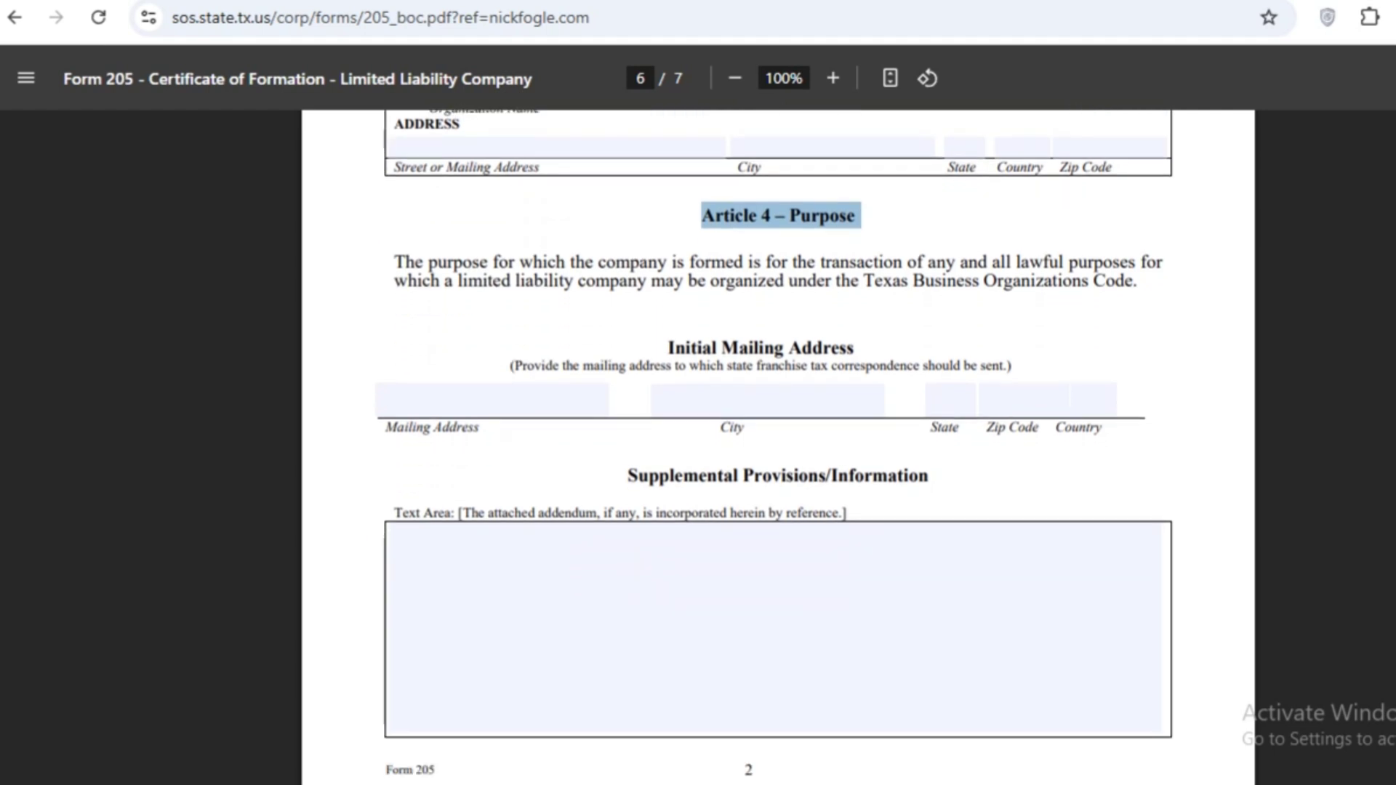
{"action": "left_click_drag", "start_coordinate": [668, 348], "coordinate": [918, 367]}
{"action": "left_click", "coordinate": [916, 370]}
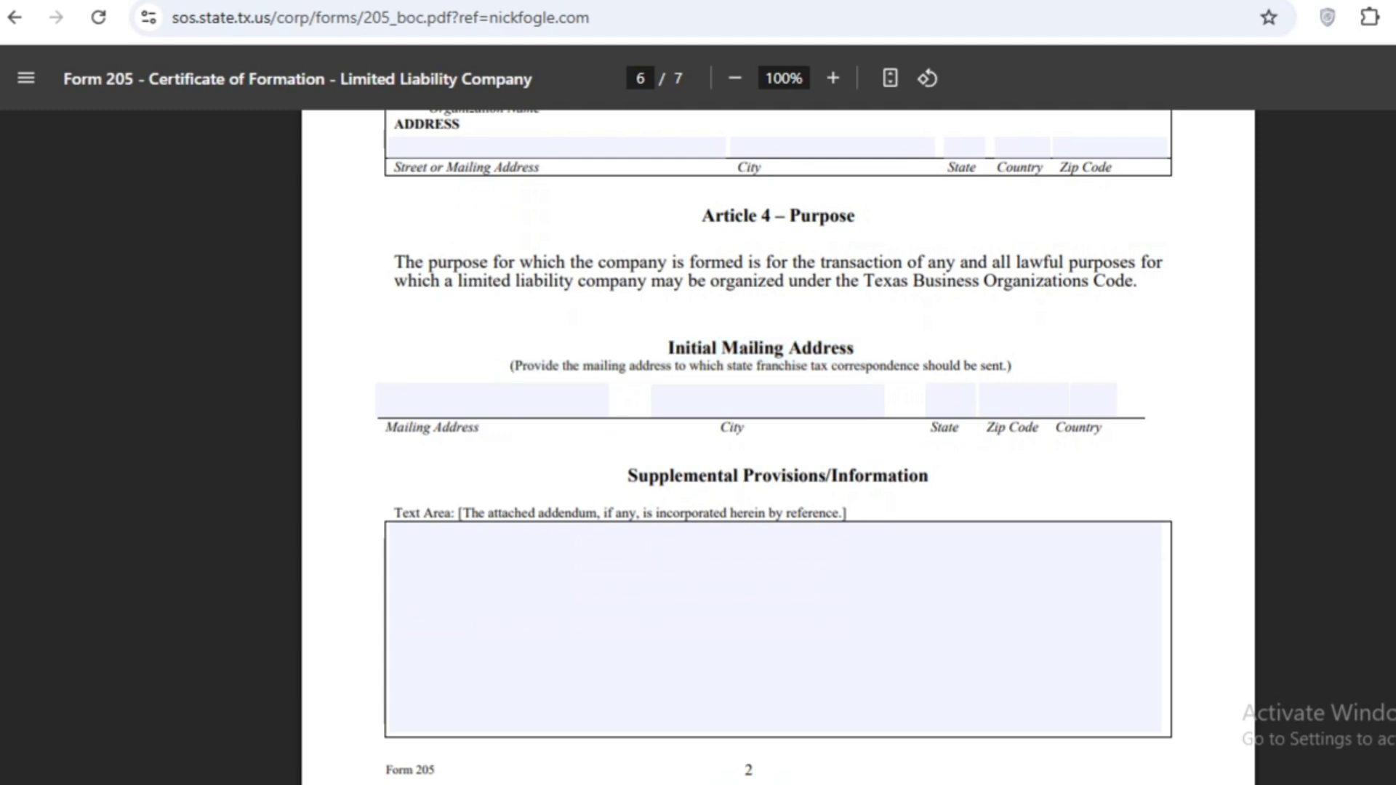
{"action": "left_click", "coordinate": [492, 401]}
{"action": "left_click", "coordinate": [767, 400]}
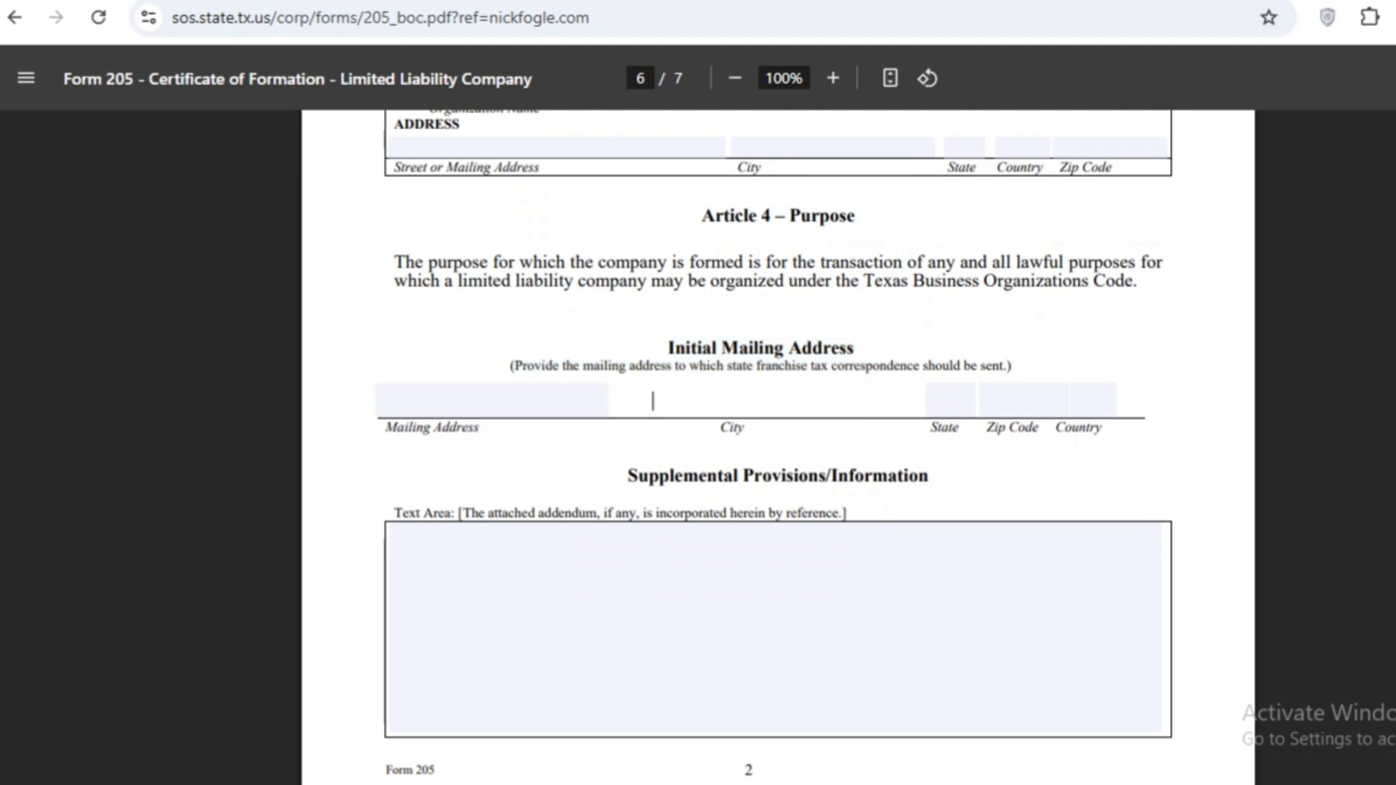
{"action": "left_click", "coordinate": [949, 400]}
{"action": "left_click", "coordinate": [1024, 401]}
{"action": "left_click", "coordinate": [1093, 401]}
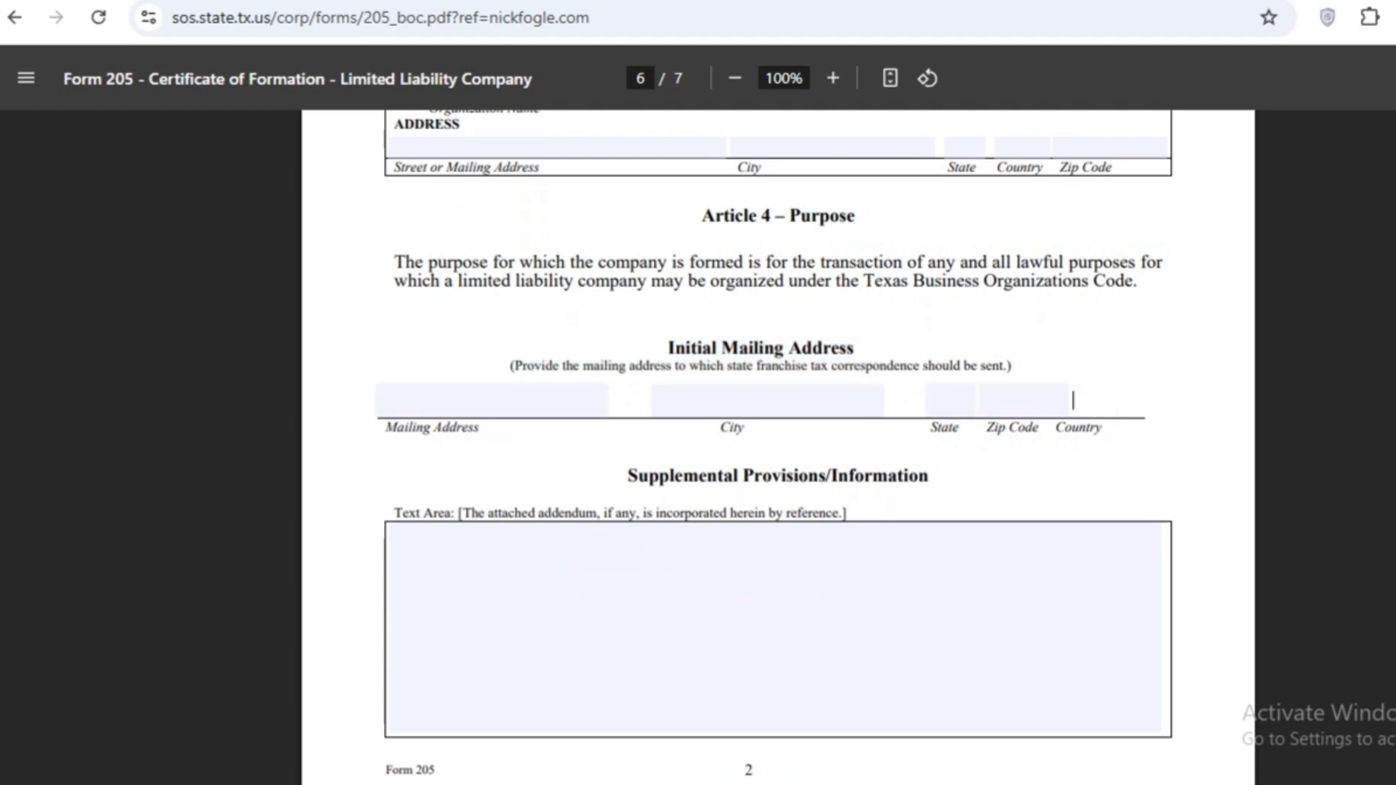
Fill in the Mailing Address field of the Initial Mailing Address section.
{"action": "left_click", "coordinate": [492, 401]}
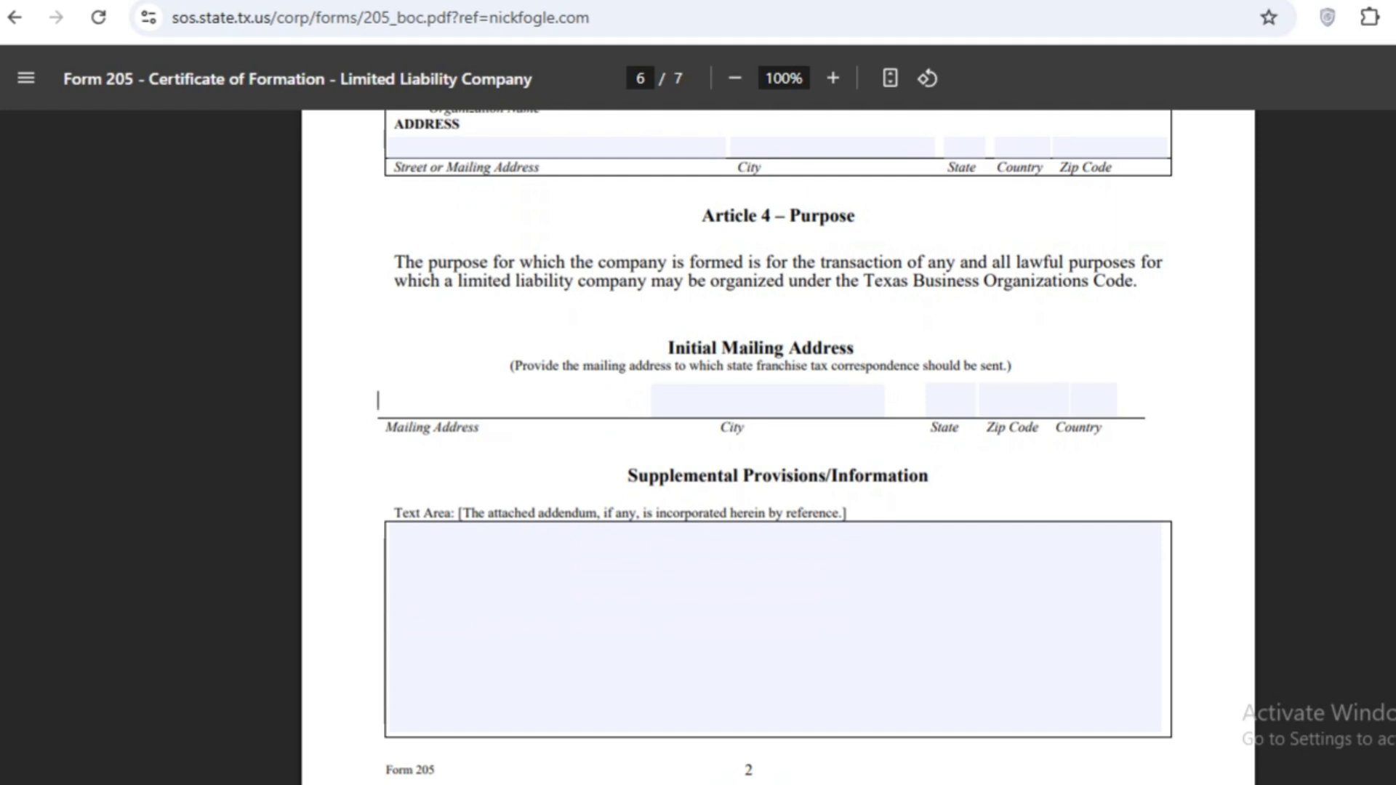
{"action": "left_click_drag", "start_coordinate": [669, 347], "coordinate": [1016, 368]}
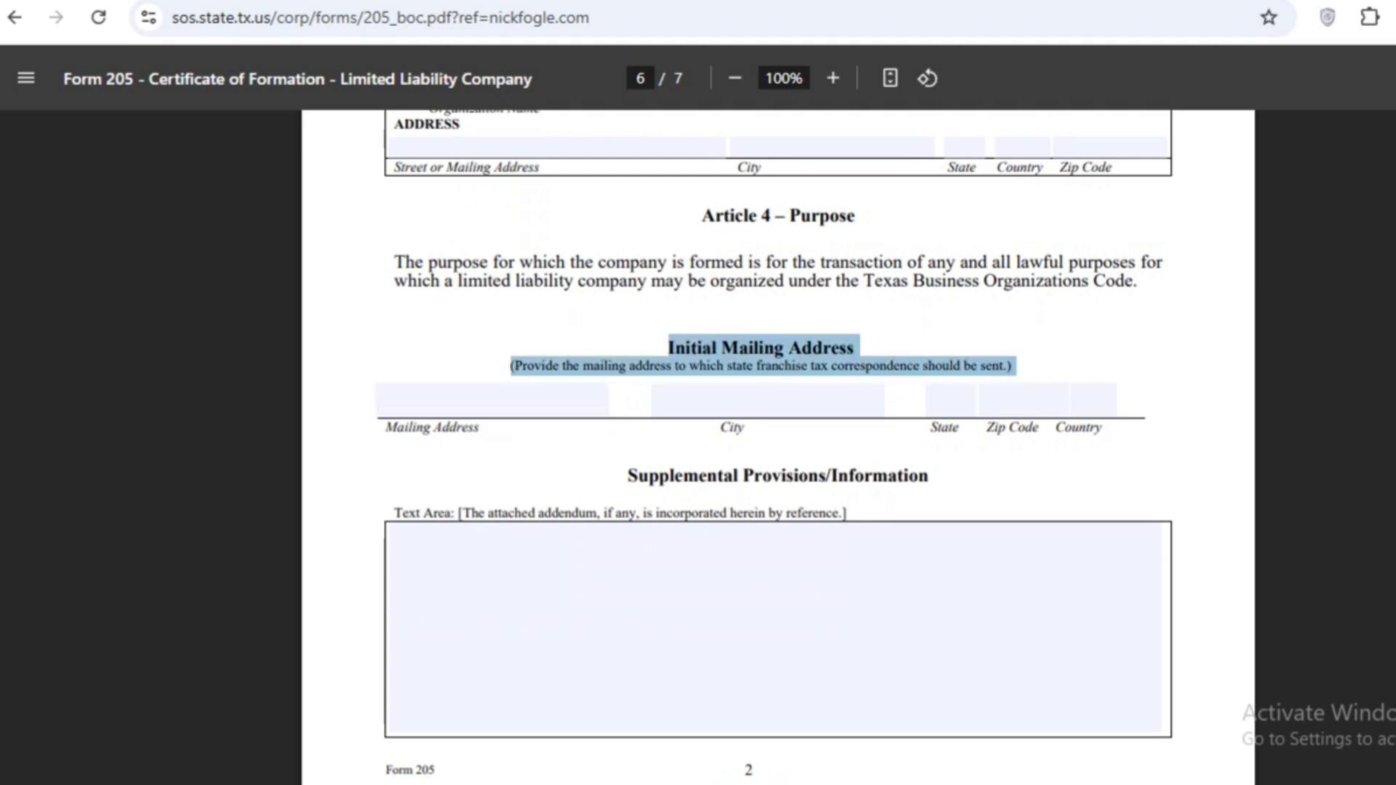
{"action": "left_click", "coordinate": [1019, 400]}
{"action": "left_click", "coordinate": [480, 400]}
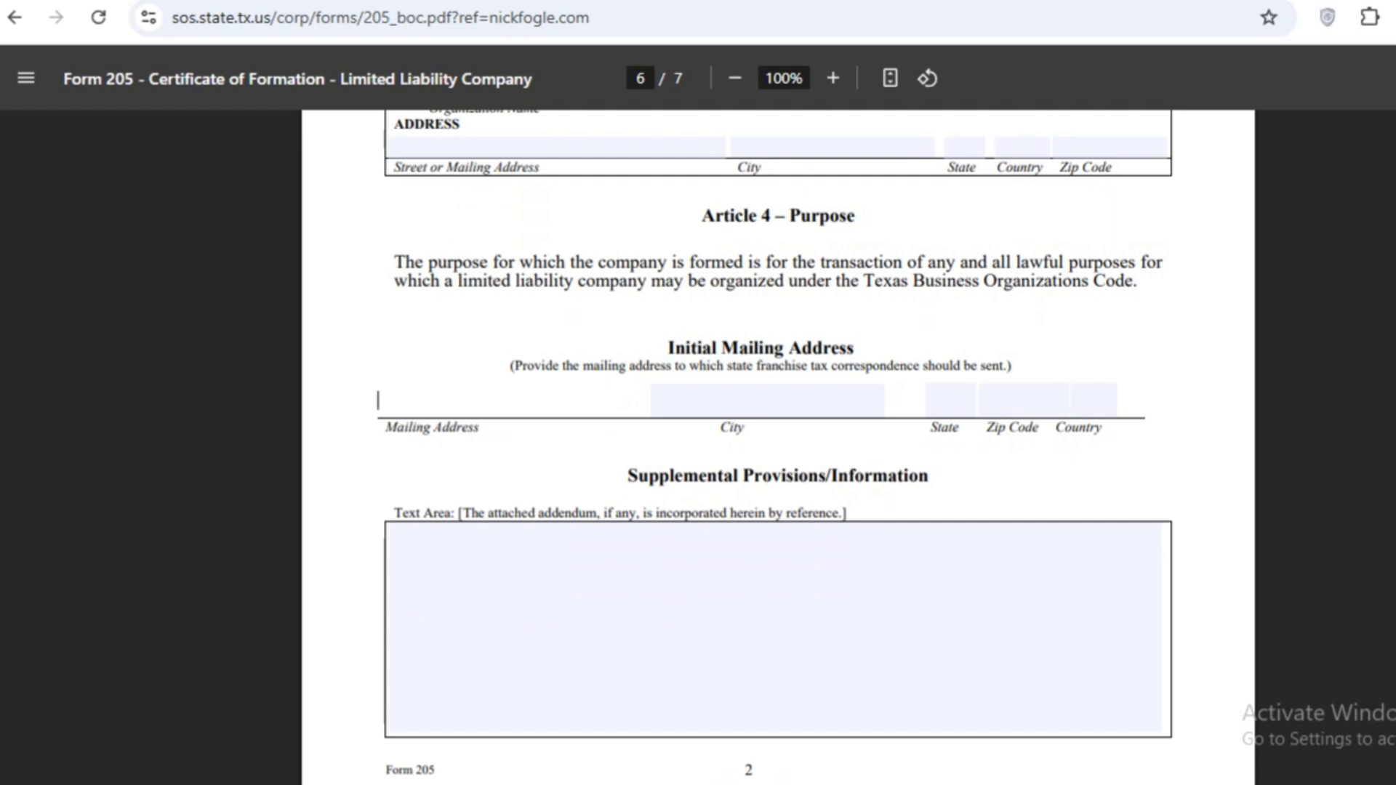
{"action": "type", "text": "1234"}
{"action": "scroll", "coordinate": [778, 436], "scroll_direction": "down", "scroll_amount": 2}
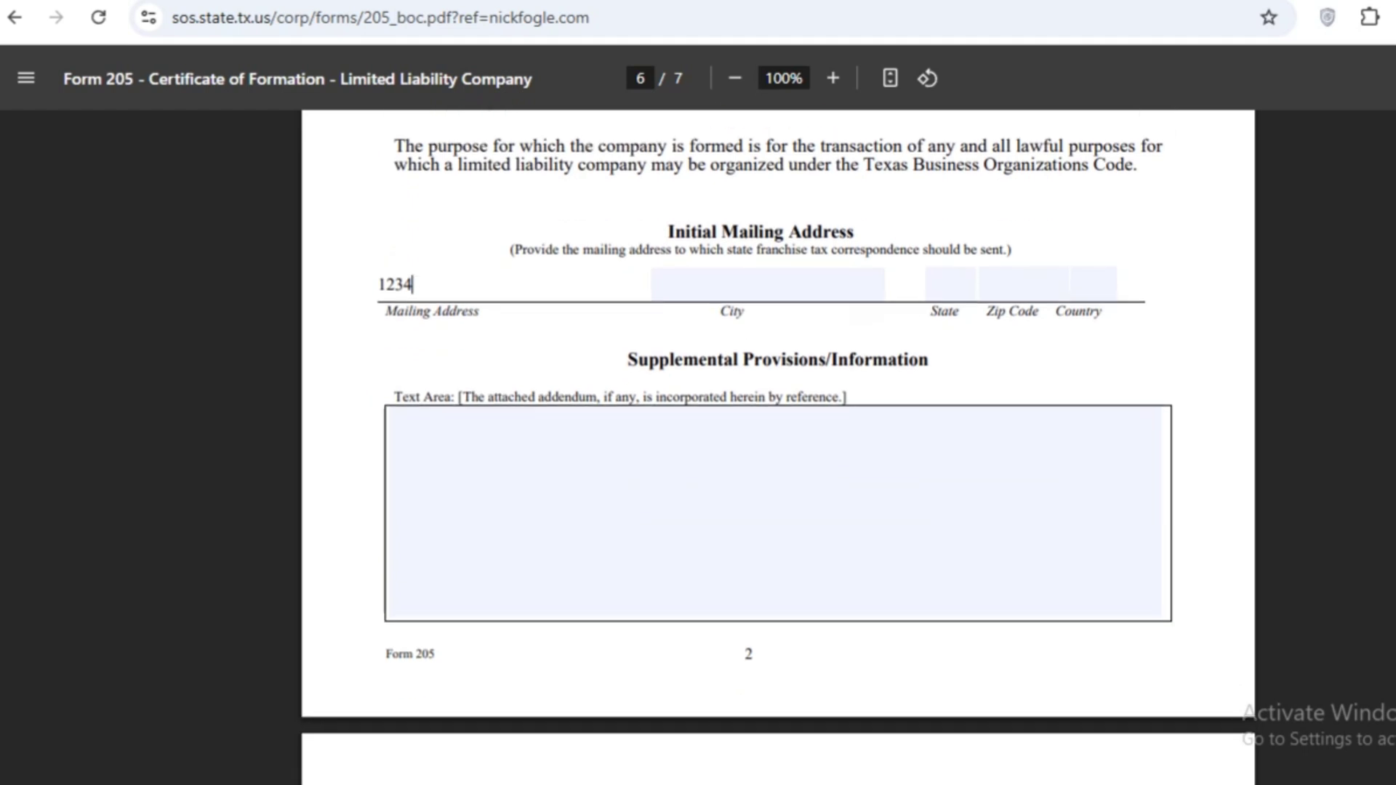
{"action": "left_click_drag", "start_coordinate": [627, 359], "coordinate": [933, 359]}
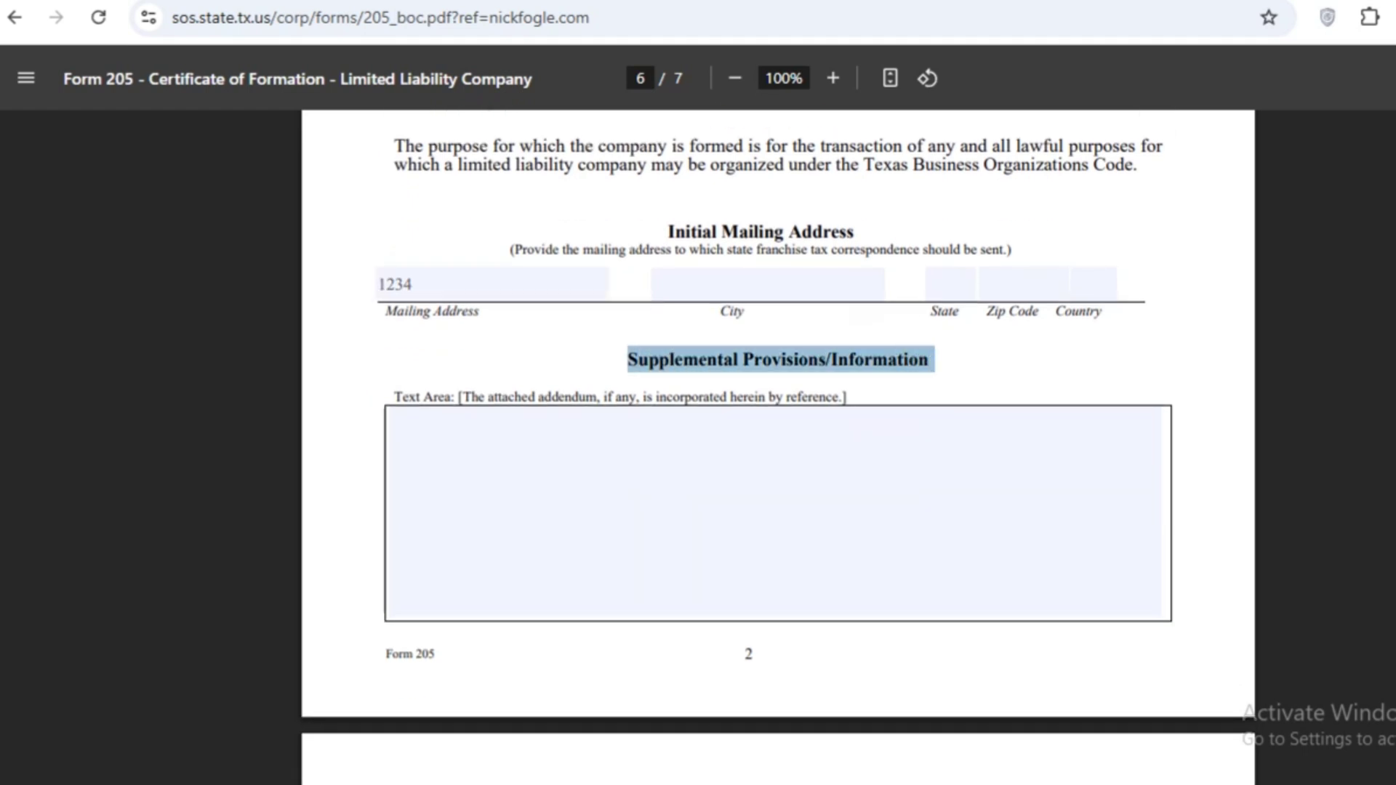
{"action": "left_click", "coordinate": [392, 418]}
{"action": "left_click_drag", "start_coordinate": [628, 360], "coordinate": [934, 359]}
Examine the Organizer section's heading, instruction line and Name field on the form's last page.
{"action": "scroll", "coordinate": [778, 436], "scroll_direction": "down", "scroll_amount": 10}
{"action": "scroll", "coordinate": [778, 437], "scroll_direction": "up", "scroll_amount": 4}
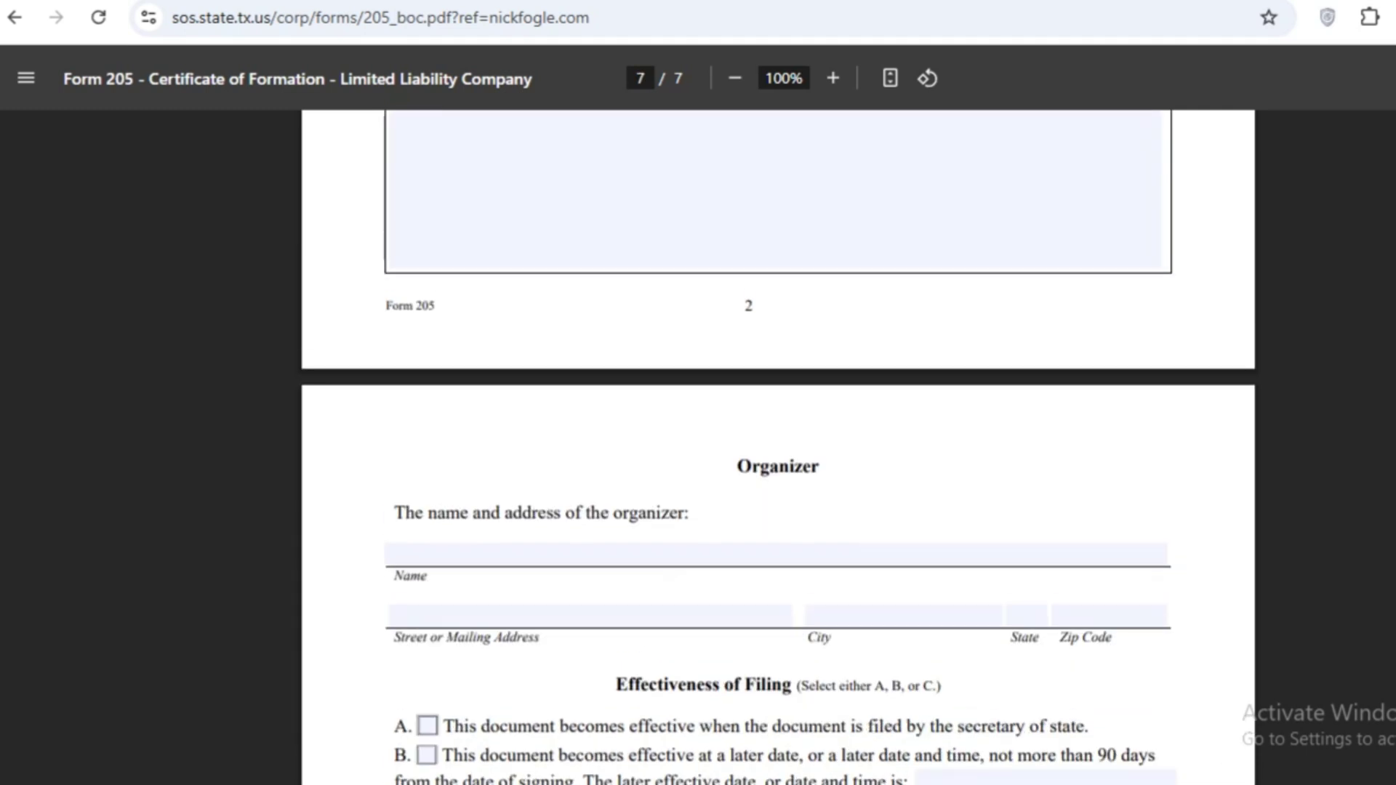
{"action": "double_click", "coordinate": [777, 466]}
{"action": "scroll", "coordinate": [778, 448], "scroll_direction": "down", "scroll_amount": 1}
{"action": "left_click", "coordinate": [390, 439]}
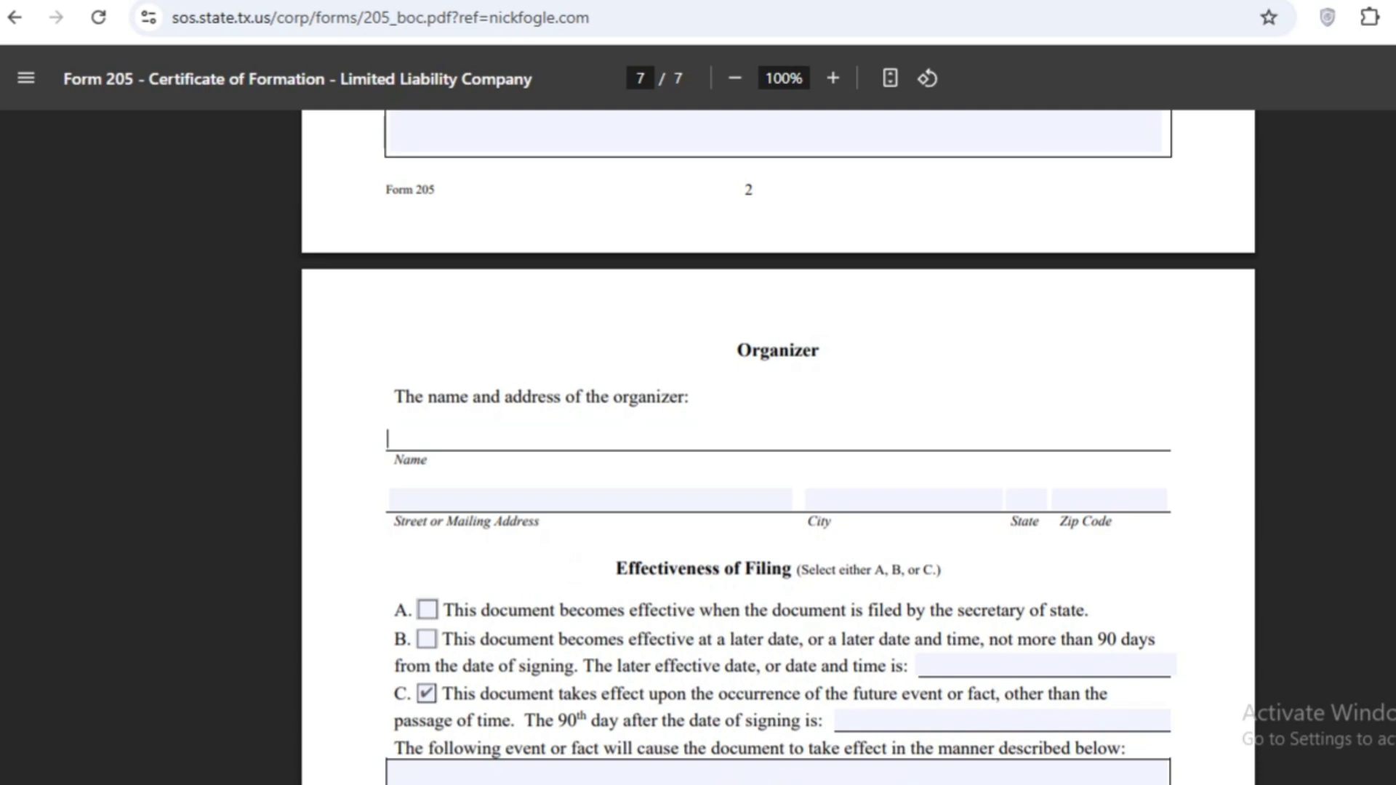
{"action": "left_click_drag", "start_coordinate": [394, 396], "coordinate": [691, 397]}
Examine the organizer's Street or Mailing Address, City, State and Zip Code fields.
{"action": "left_click_drag", "start_coordinate": [394, 521], "coordinate": [540, 521]}
{"action": "left_click", "coordinate": [509, 500]}
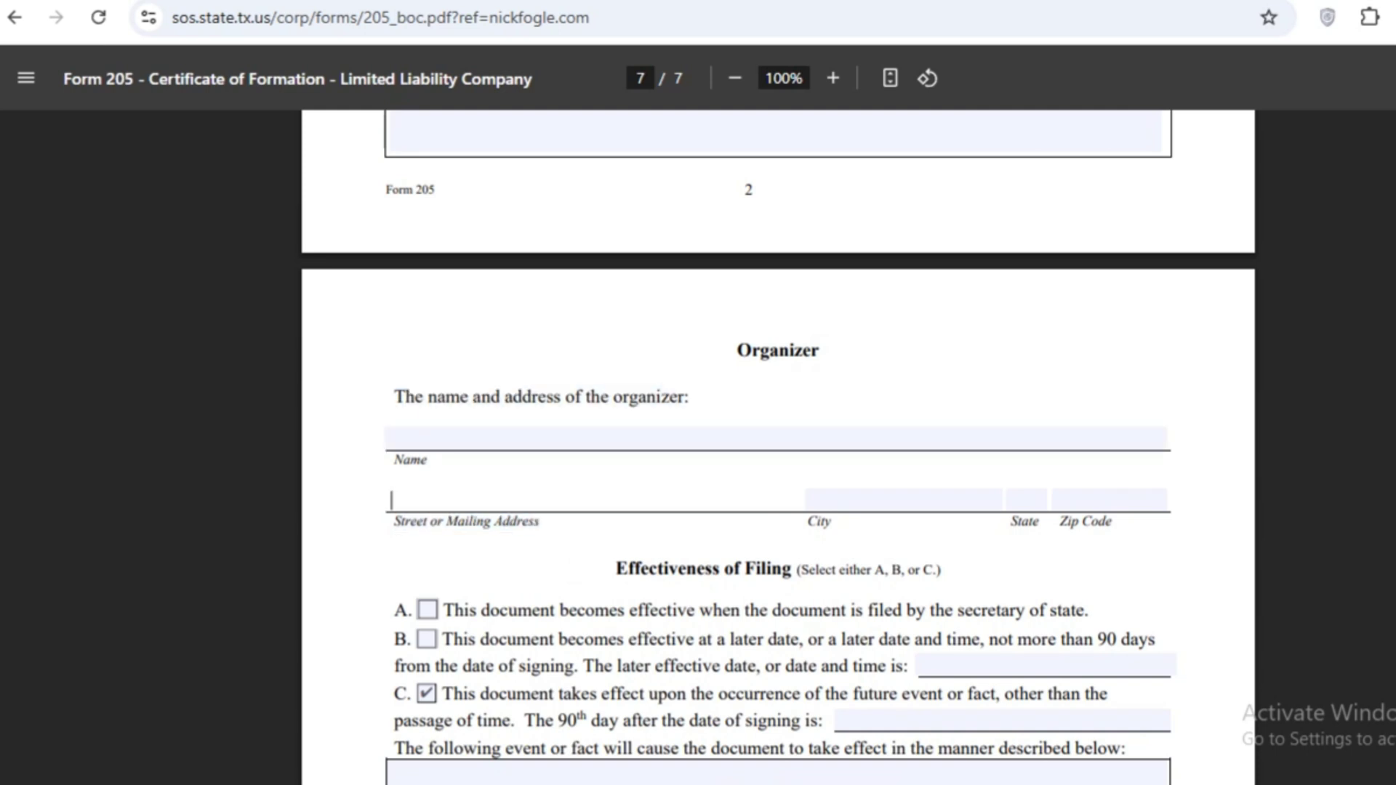
{"action": "key", "text": "Tab"}
{"action": "key", "text": "Tab"}
{"action": "key", "text": "Tab"}
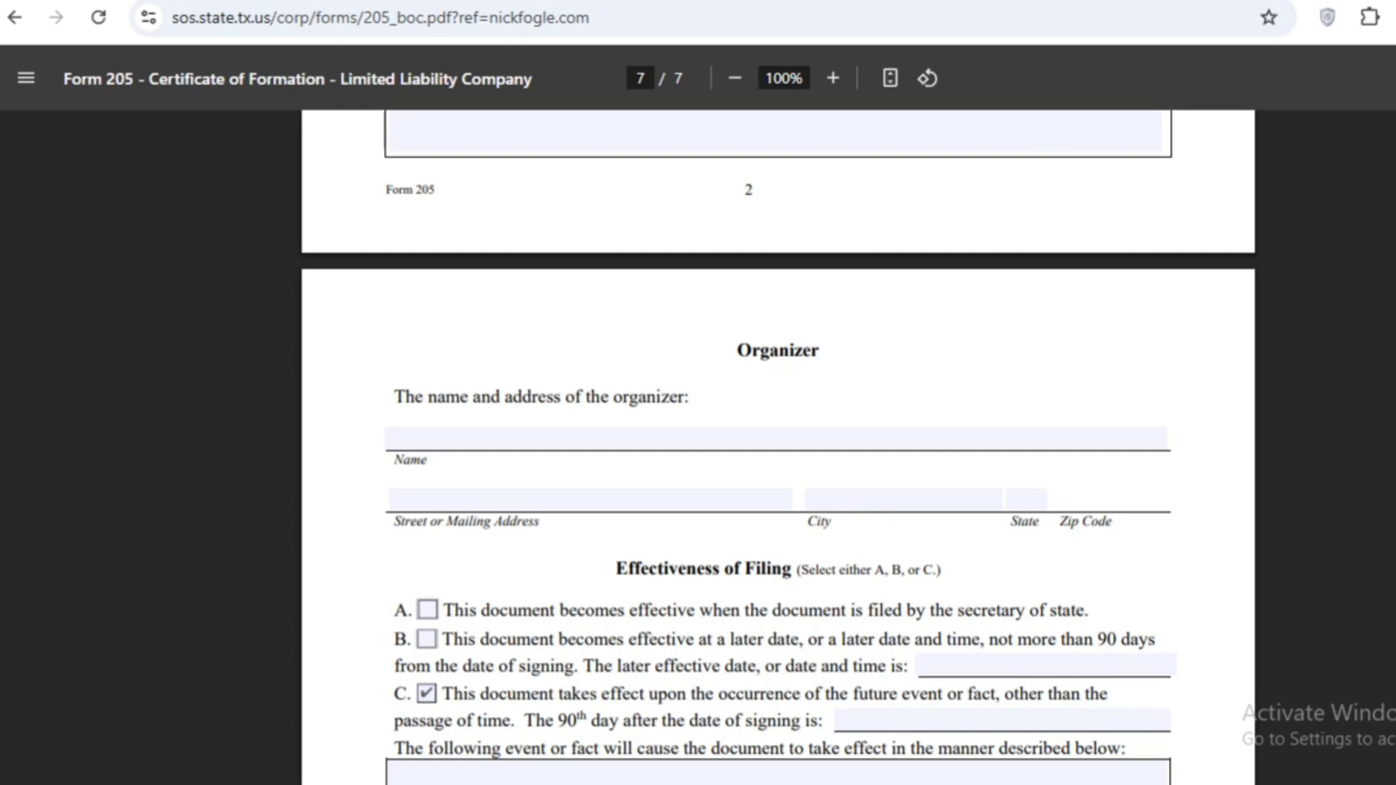
{"action": "left_click_drag", "start_coordinate": [392, 521], "coordinate": [540, 522]}
{"action": "scroll", "coordinate": [778, 447], "scroll_direction": "down", "scroll_amount": 2}
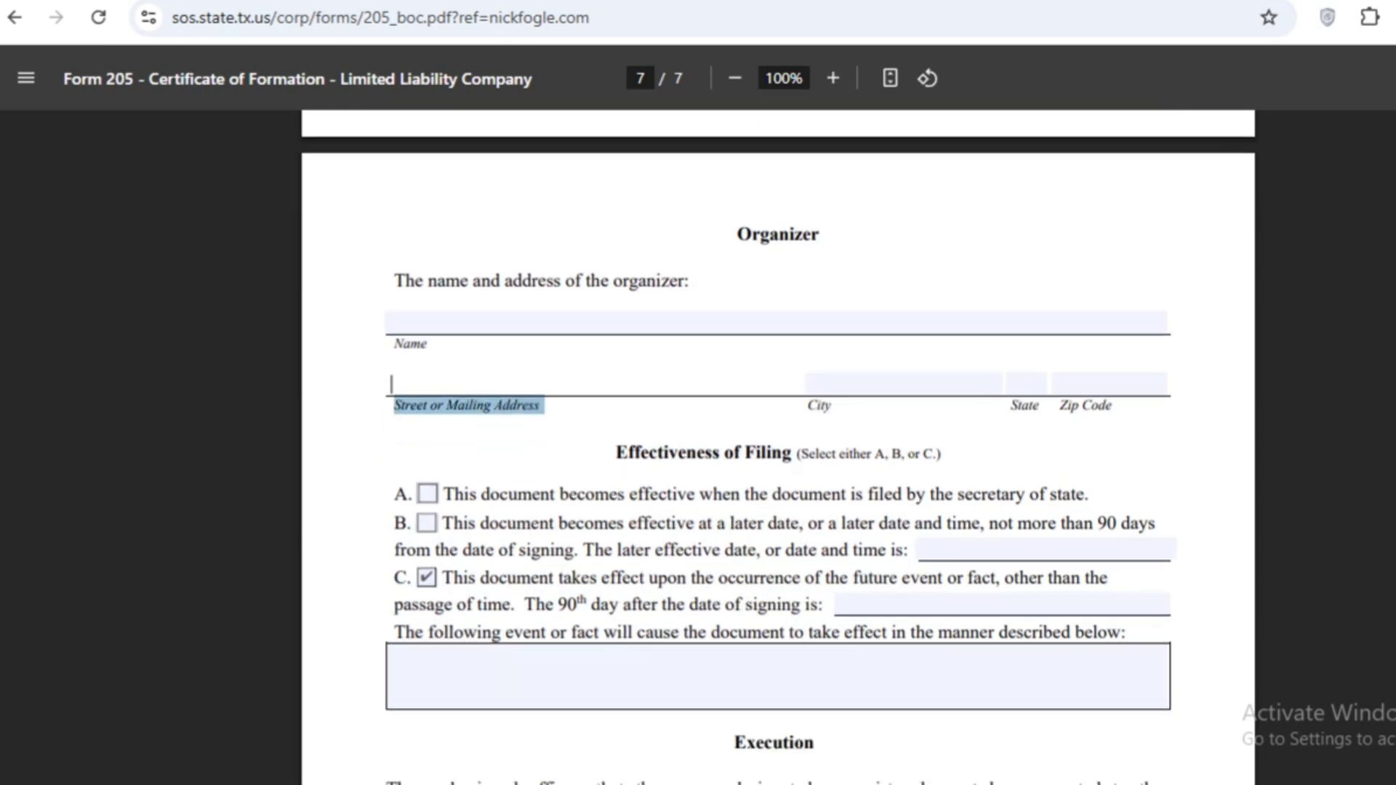
{"action": "left_click", "coordinate": [616, 453]}
{"action": "left_click", "coordinate": [591, 384]}
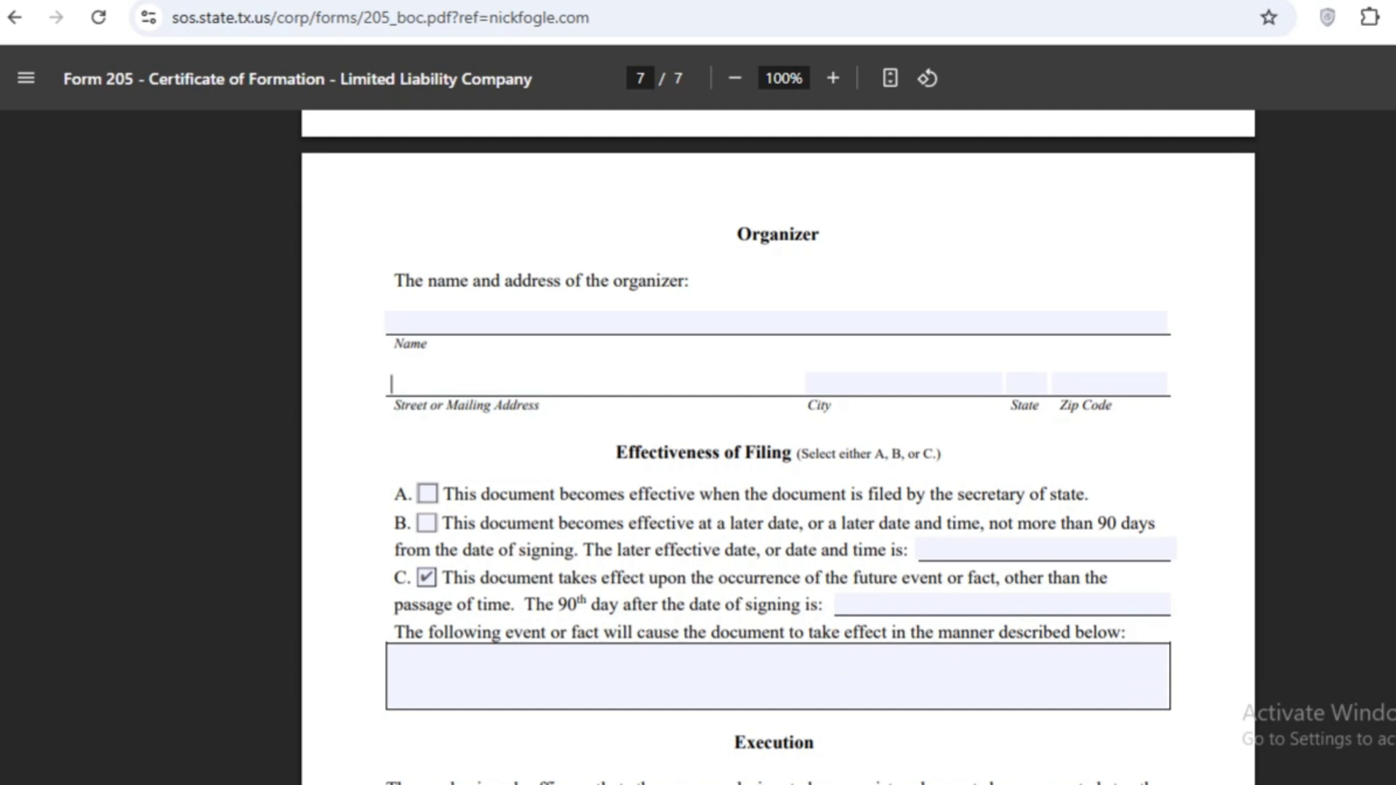
{"action": "left_click", "coordinate": [904, 384]}
{"action": "left_click", "coordinate": [1027, 384]}
{"action": "left_click", "coordinate": [1109, 384]}
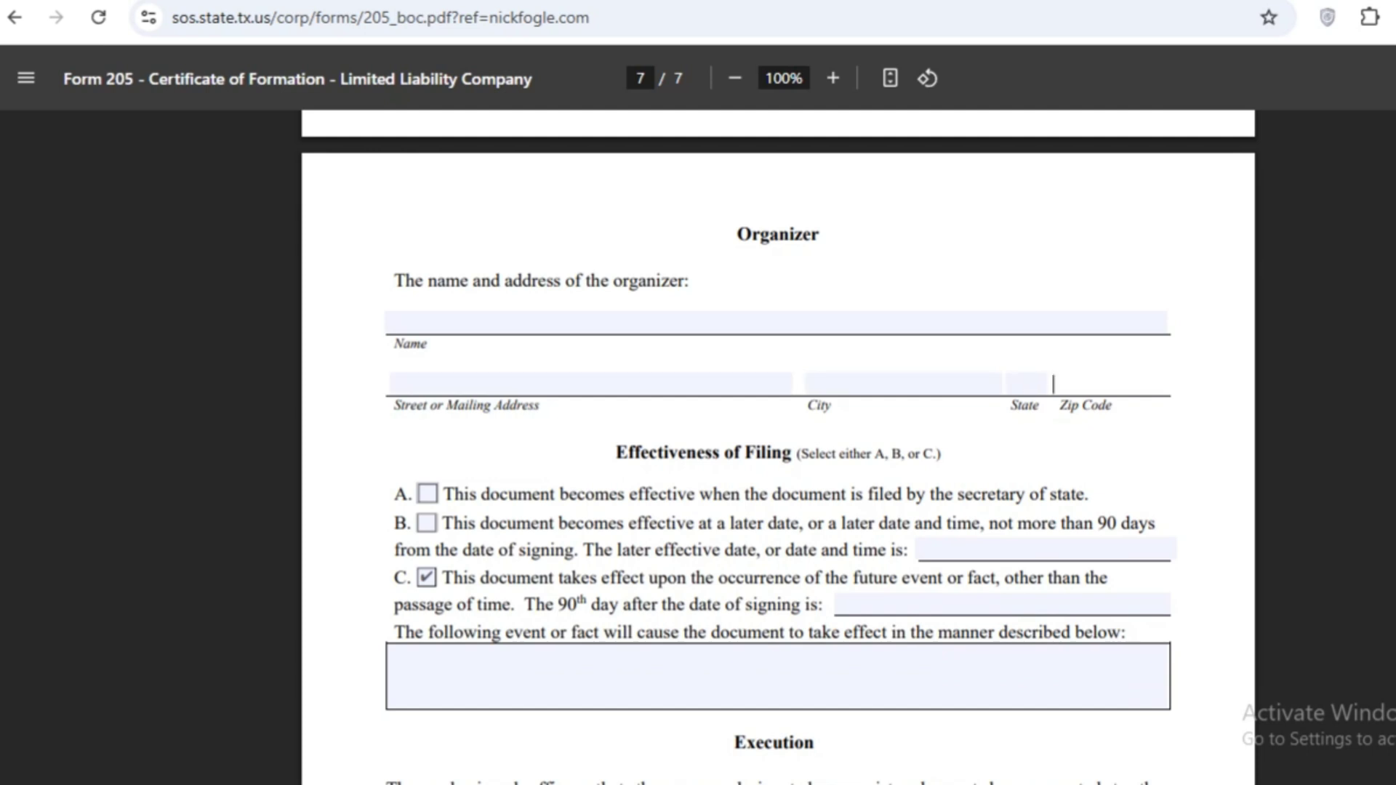
Read options A, B and C in the Effectiveness of Filing section, including their date and event fields.
{"action": "left_click_drag", "start_coordinate": [616, 452], "coordinate": [946, 452]}
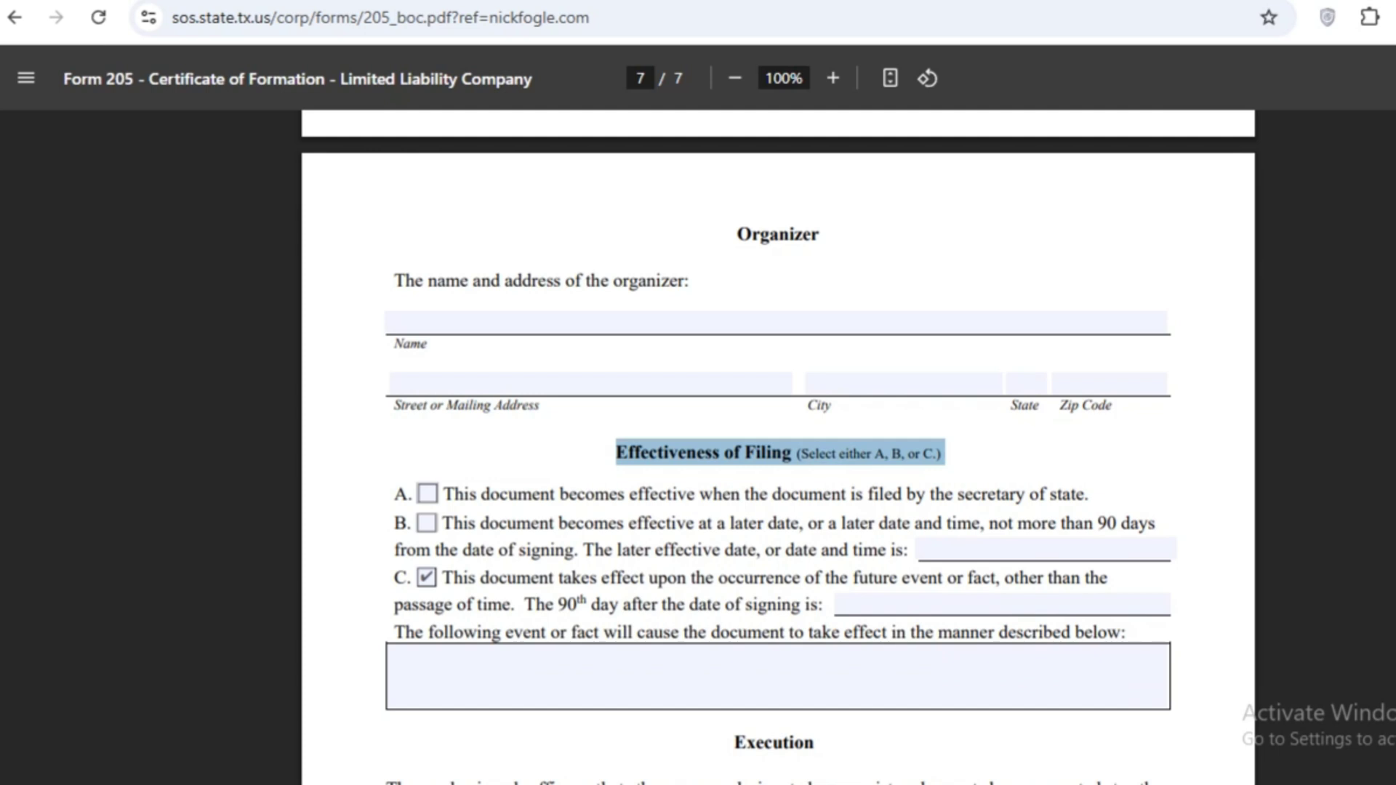
{"action": "left_click_drag", "start_coordinate": [444, 495], "coordinate": [1090, 494]}
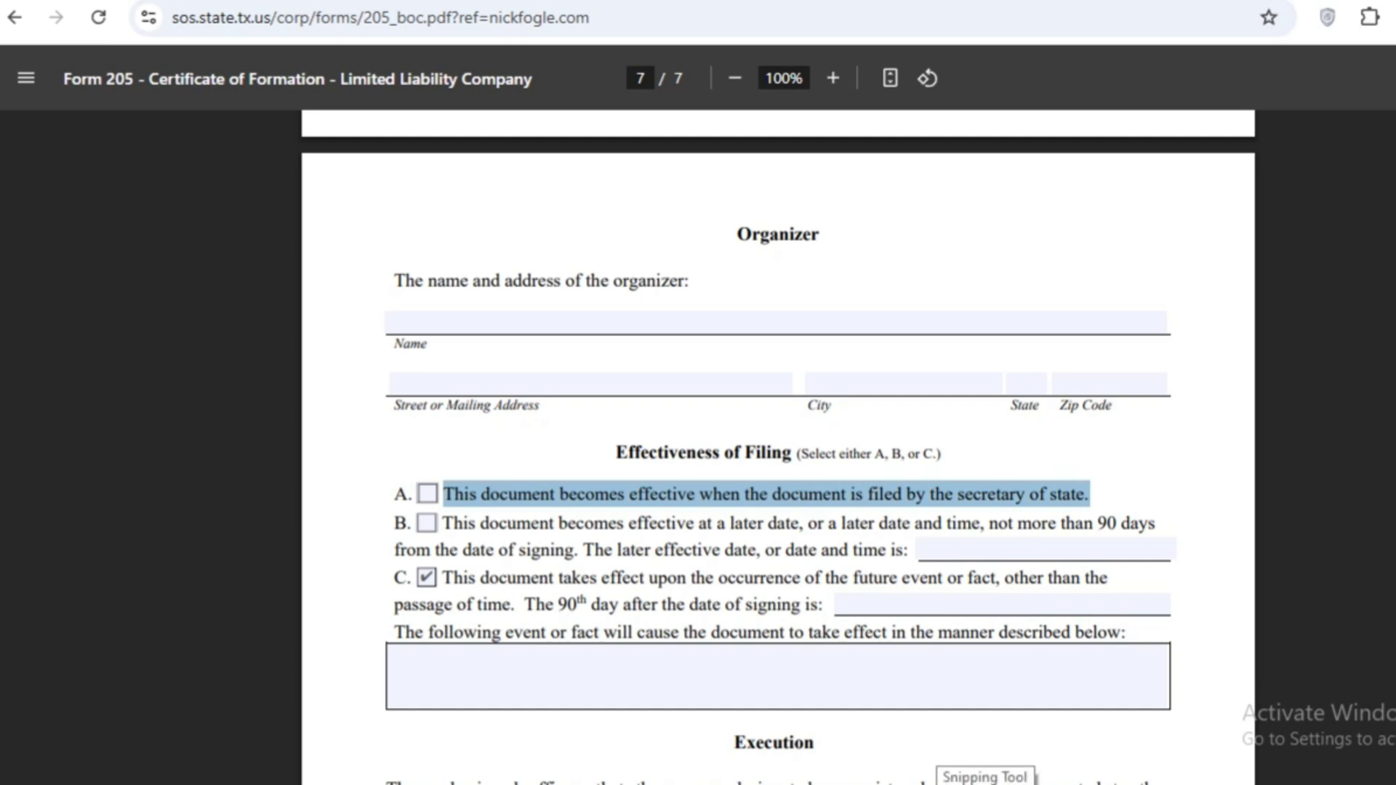
{"action": "mouse_move", "coordinate": [755, 784]}
{"action": "left_click_drag", "start_coordinate": [443, 523], "coordinate": [909, 550]}
{"action": "left_click", "coordinate": [920, 550]}
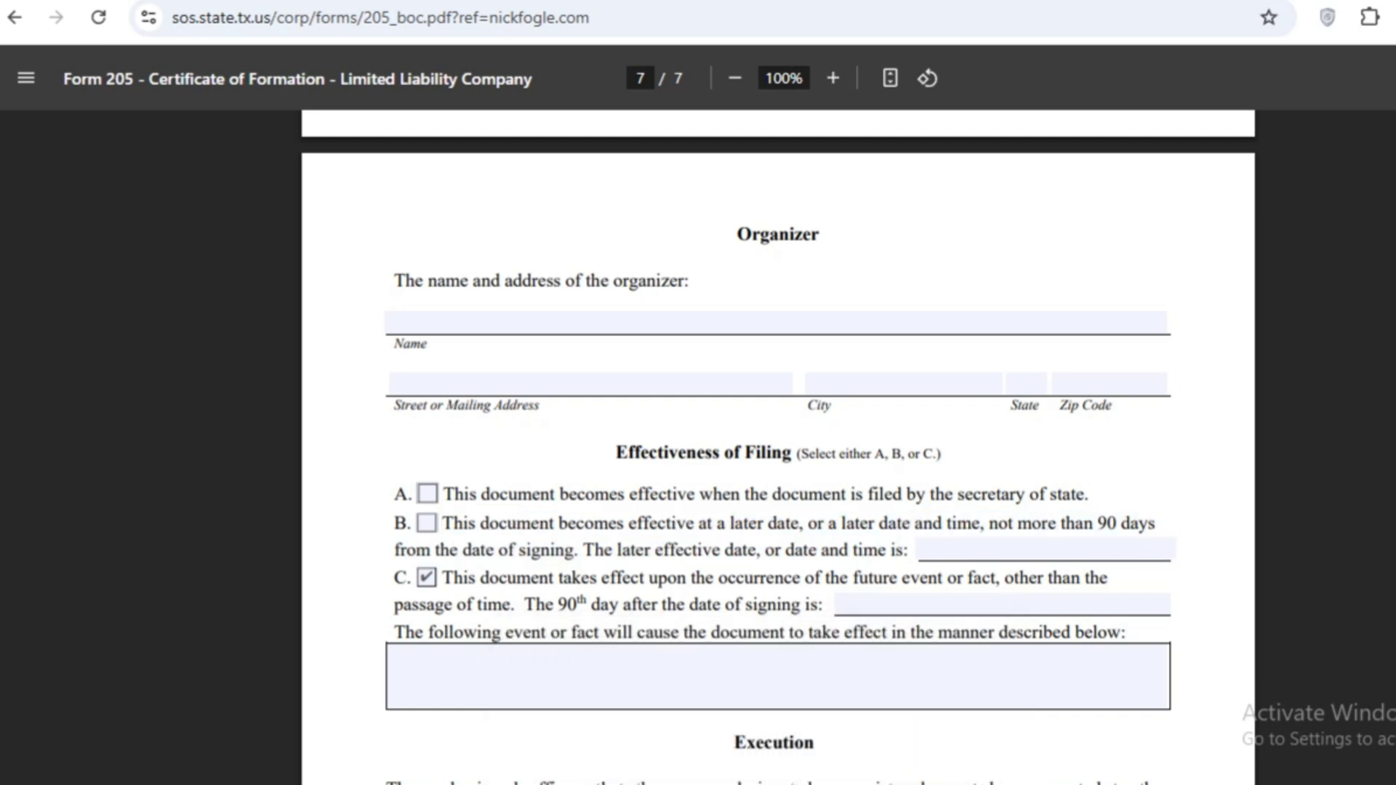
{"action": "scroll", "coordinate": [778, 447], "scroll_direction": "down", "scroll_amount": 2}
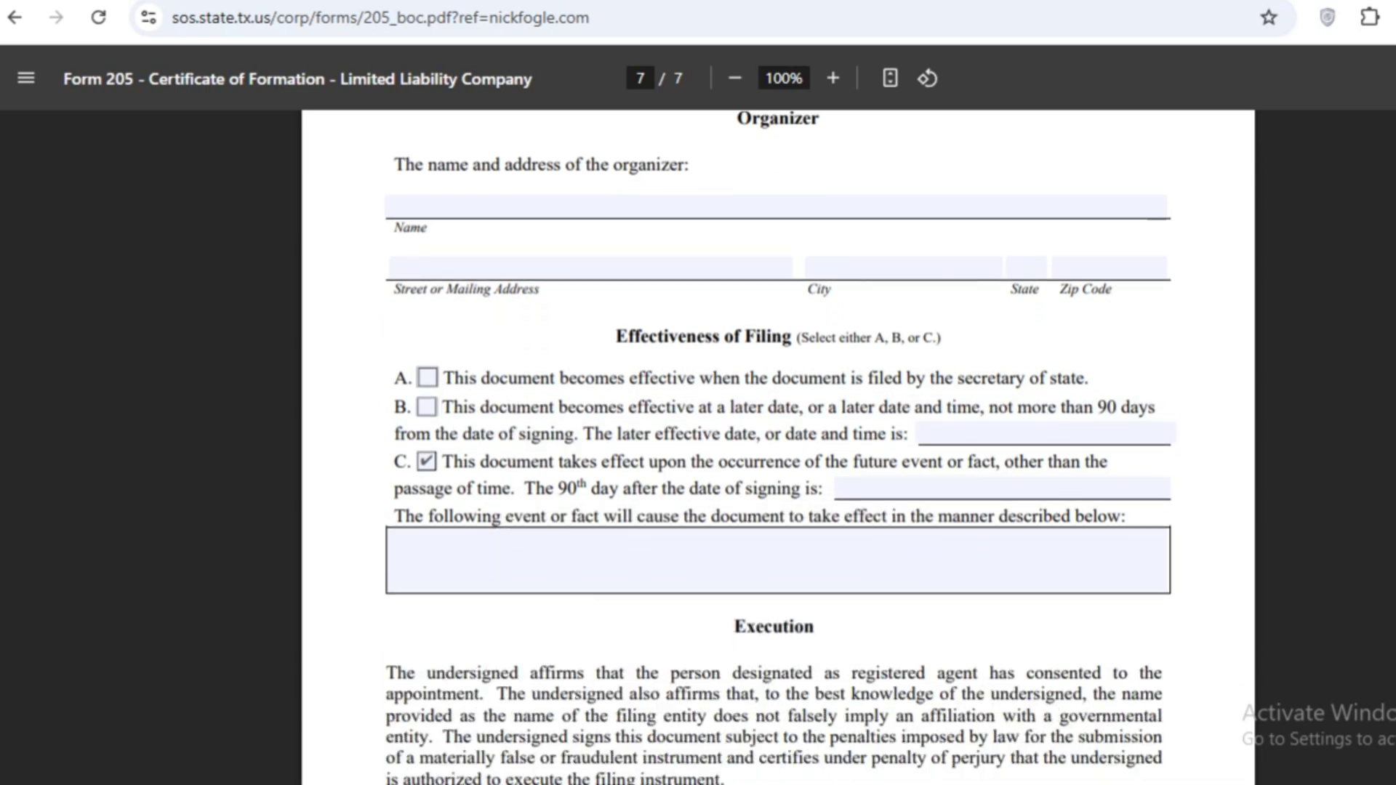
{"action": "left_click_drag", "start_coordinate": [443, 463], "coordinate": [824, 489]}
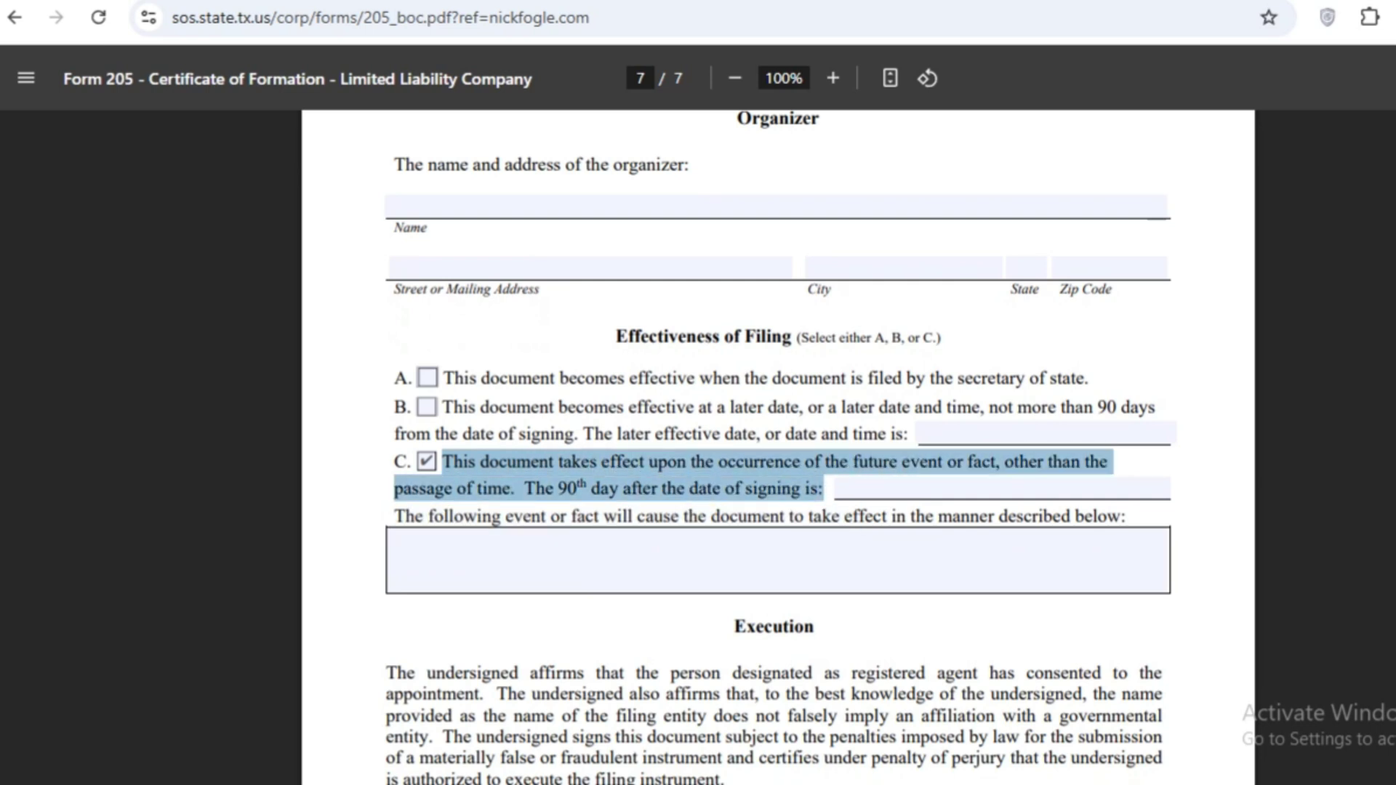
{"action": "left_click", "coordinate": [391, 540]}
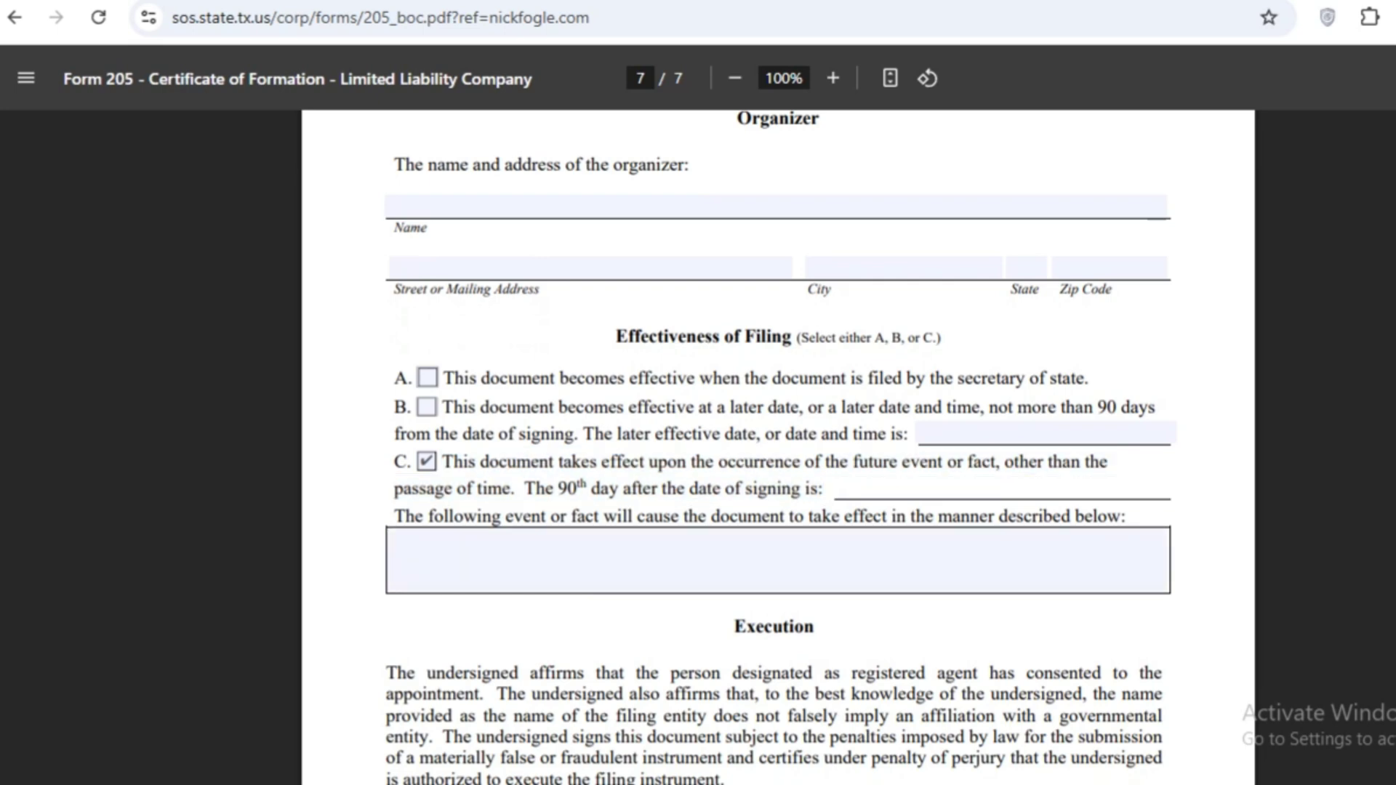
Enter the organizer's first name in the printed or typed name field of the Execution section.
{"action": "scroll", "coordinate": [778, 436], "scroll_direction": "down", "scroll_amount": 2}
{"action": "left_click_drag", "start_coordinate": [735, 510], "coordinate": [805, 510]}
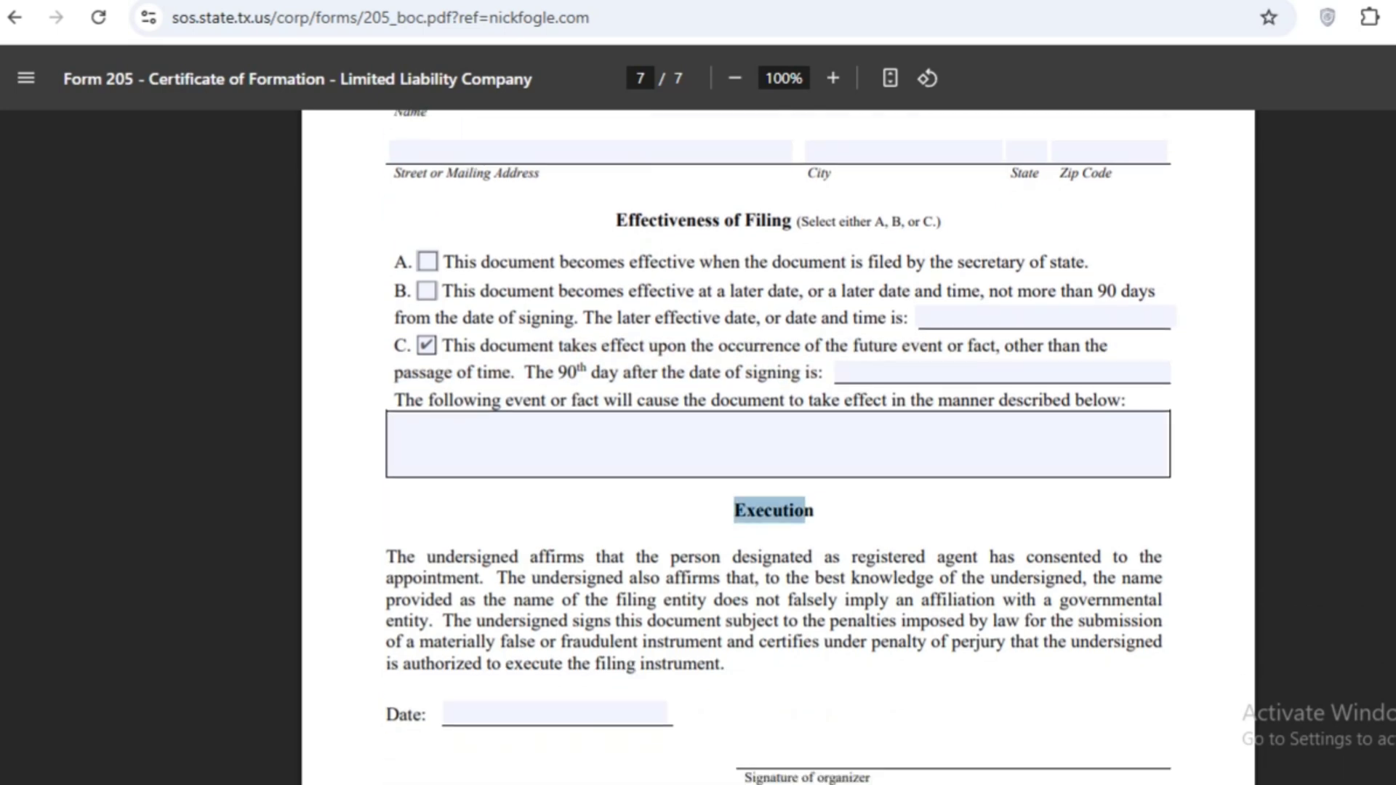
{"action": "scroll", "coordinate": [805, 510], "scroll_direction": "down", "scroll_amount": 3}
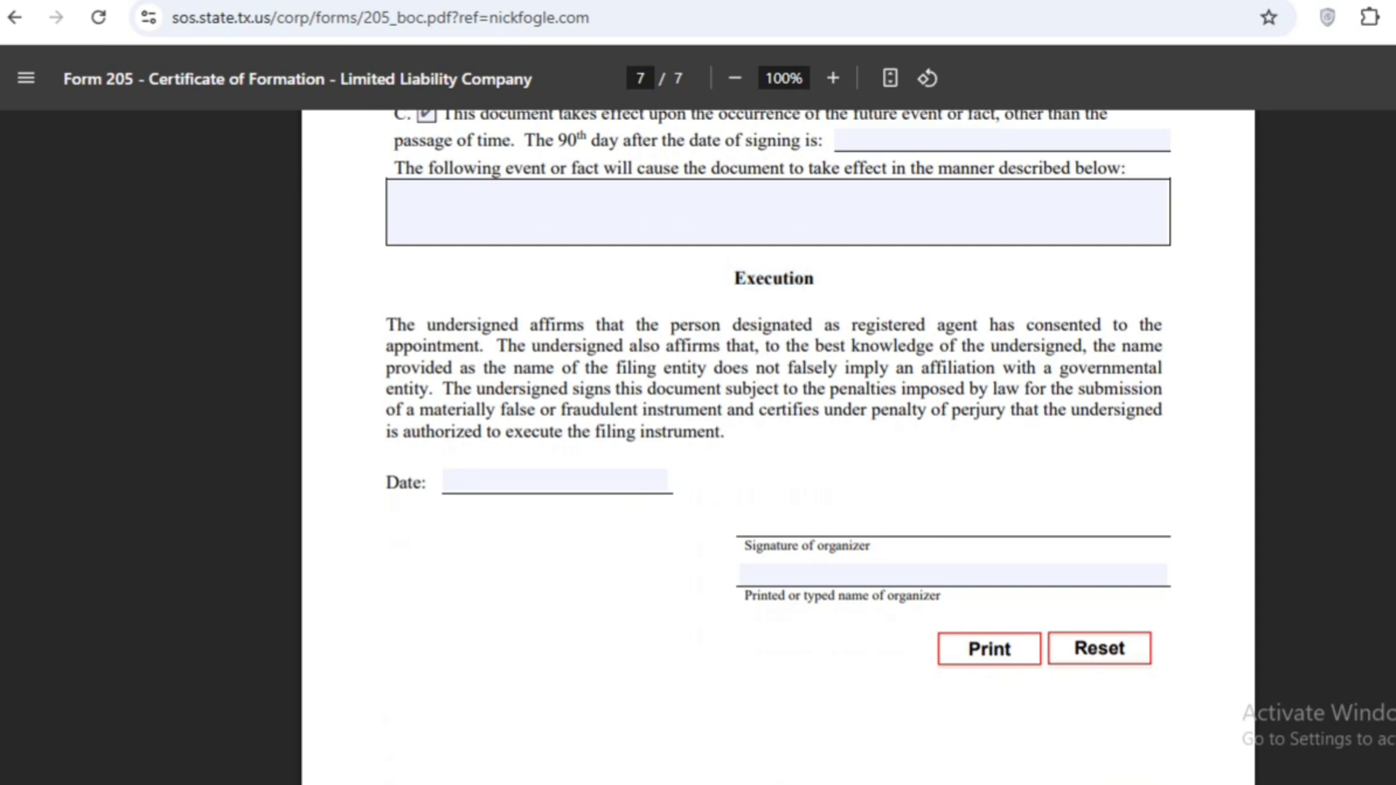
{"action": "left_click", "coordinate": [872, 575]}
{"action": "left_click", "coordinate": [556, 481]}
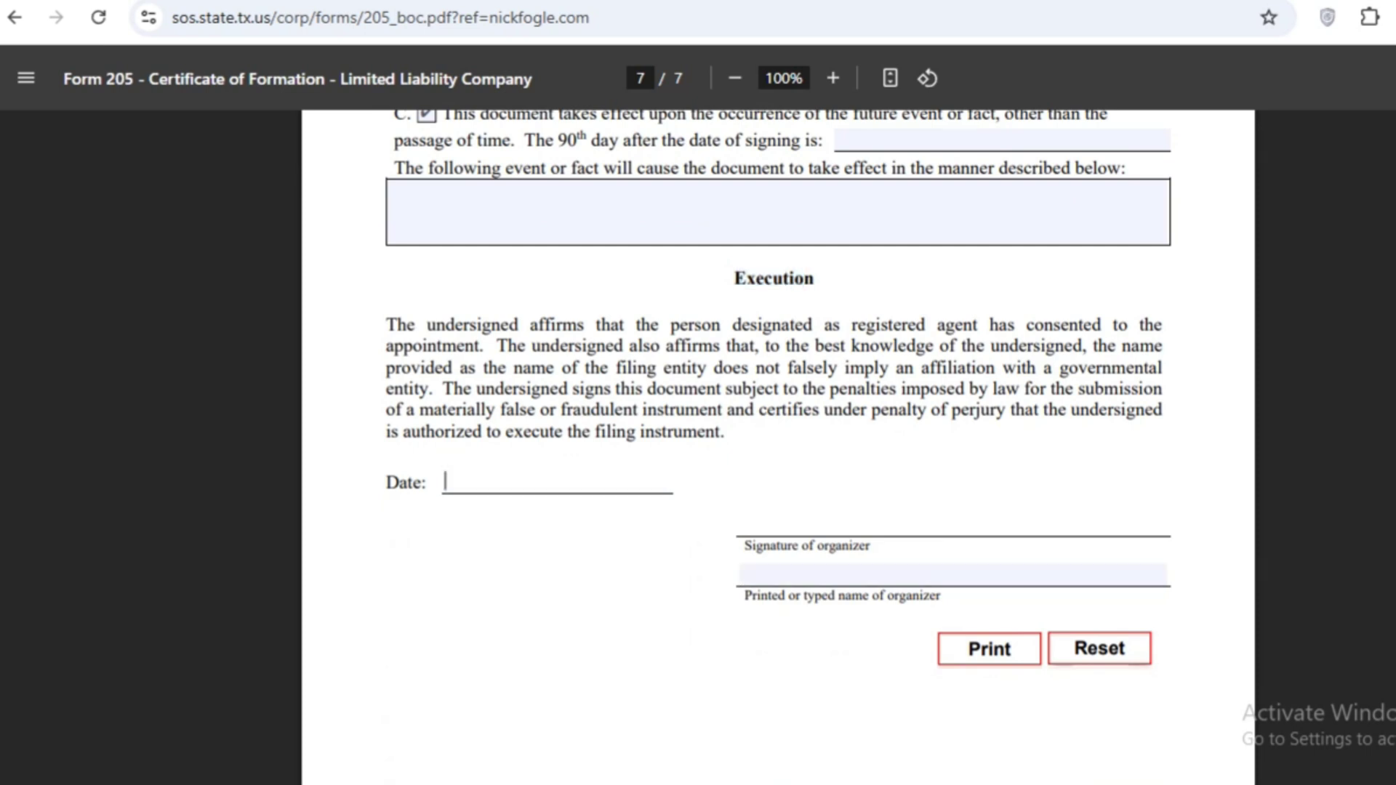
{"action": "left_click", "coordinate": [567, 567]}
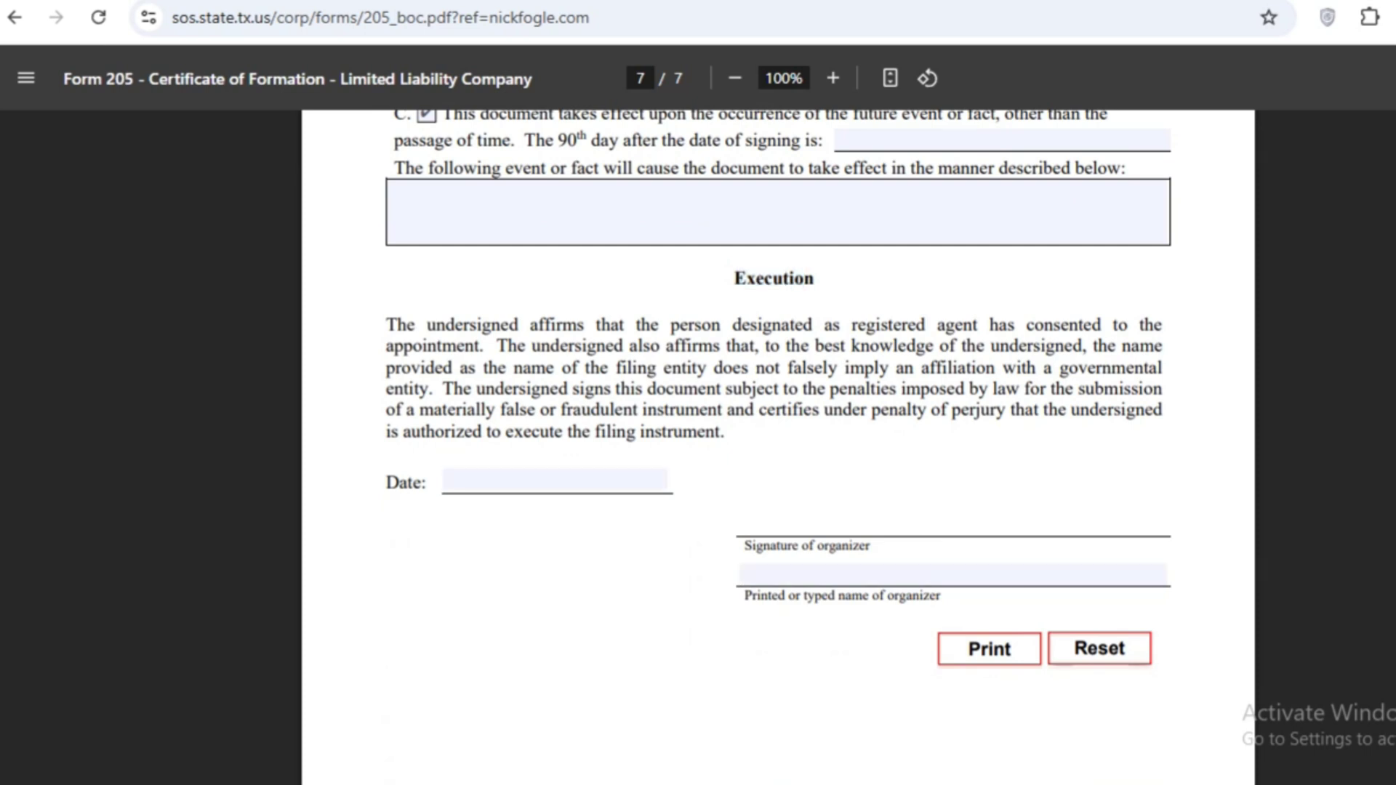
{"action": "left_click", "coordinate": [744, 575]}
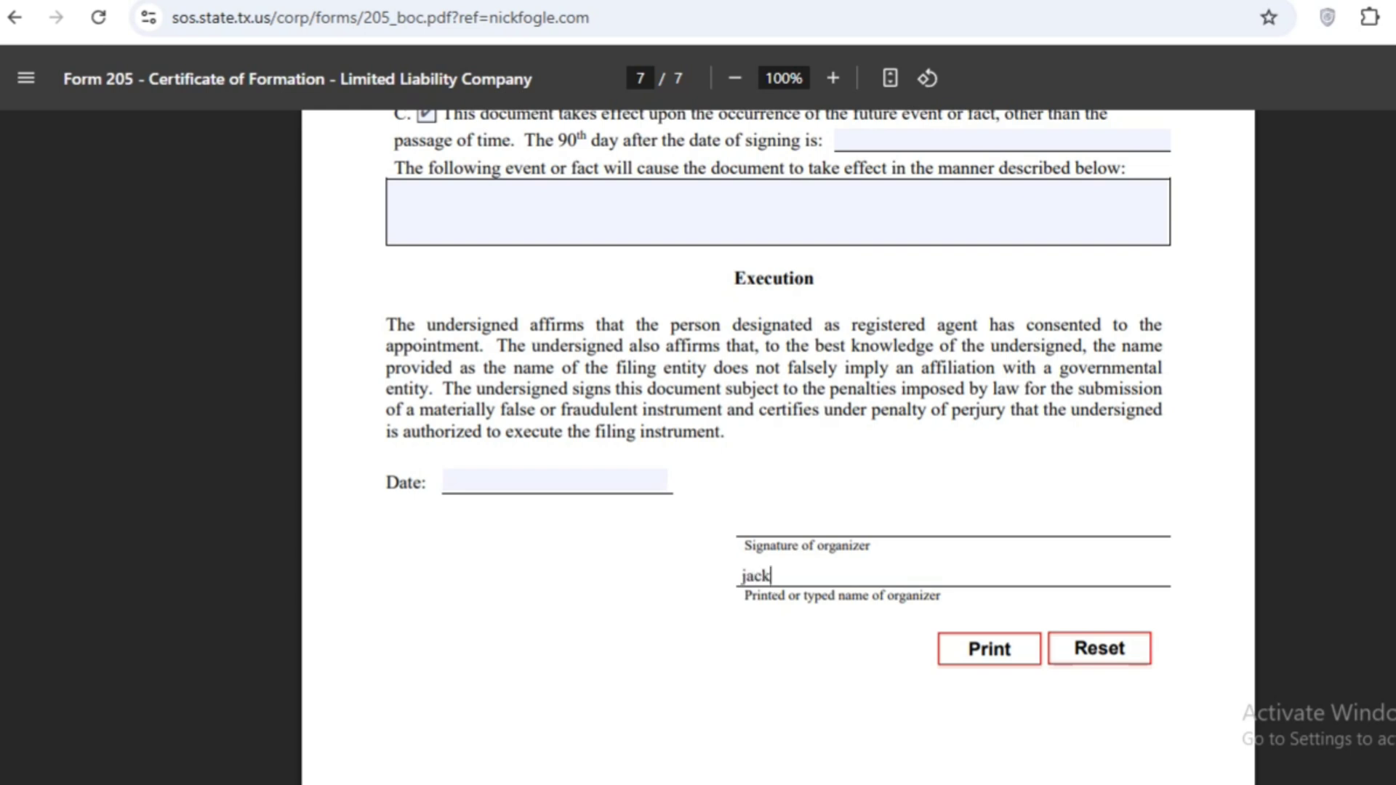
Review the form from its instruction pages to the certificate's first page and locate the filing fee.
{"action": "scroll", "coordinate": [778, 447], "scroll_direction": "down", "scroll_amount": 2}
{"action": "scroll", "coordinate": [778, 447], "scroll_direction": "up", "scroll_amount": 2}
{"action": "scroll", "coordinate": [777, 447], "scroll_direction": "down", "scroll_amount": 2}
{"action": "scroll", "coordinate": [777, 447], "scroll_direction": "up", "scroll_amount": 2}
{"action": "scroll", "coordinate": [778, 436], "scroll_direction": "up", "scroll_amount": 10}
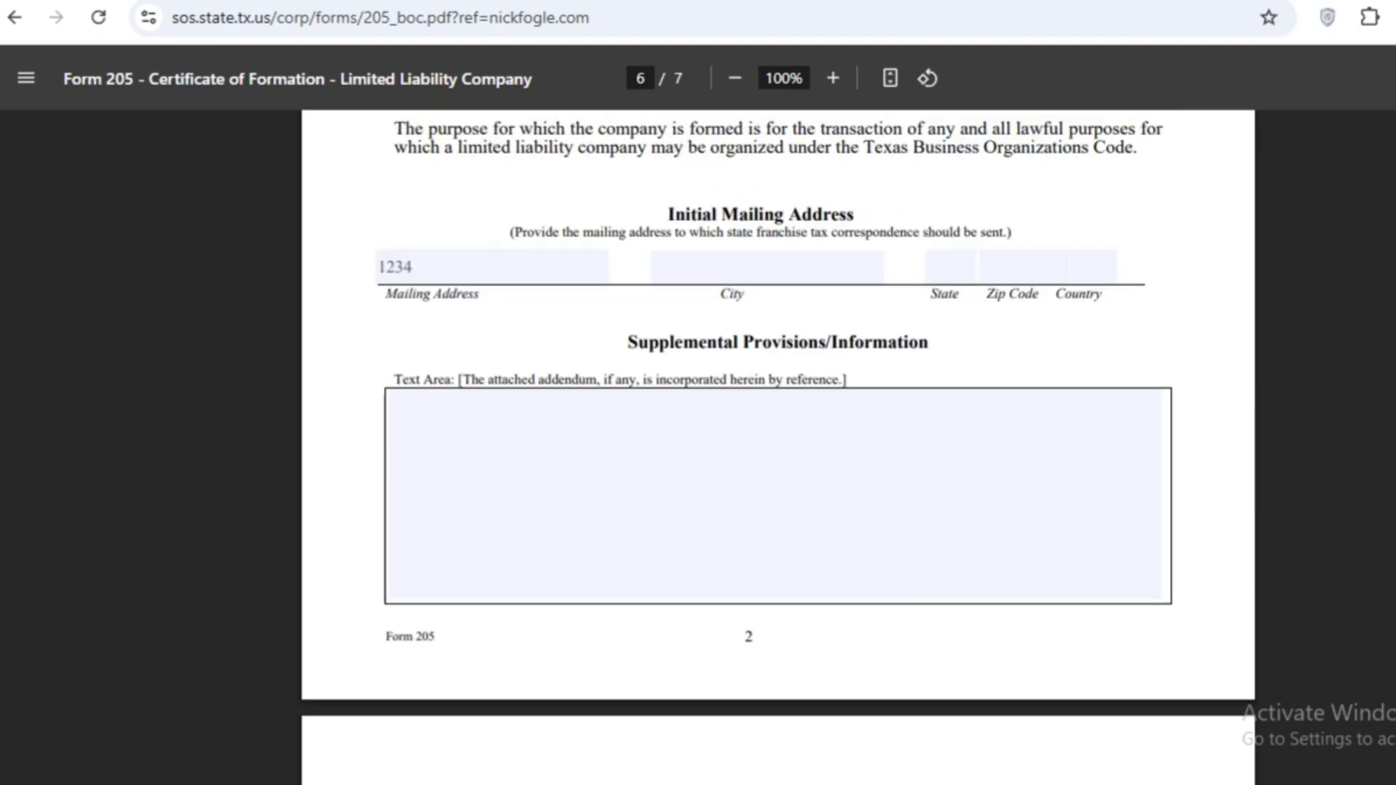
{"action": "scroll", "coordinate": [778, 447], "scroll_direction": "up", "scroll_amount": 20}
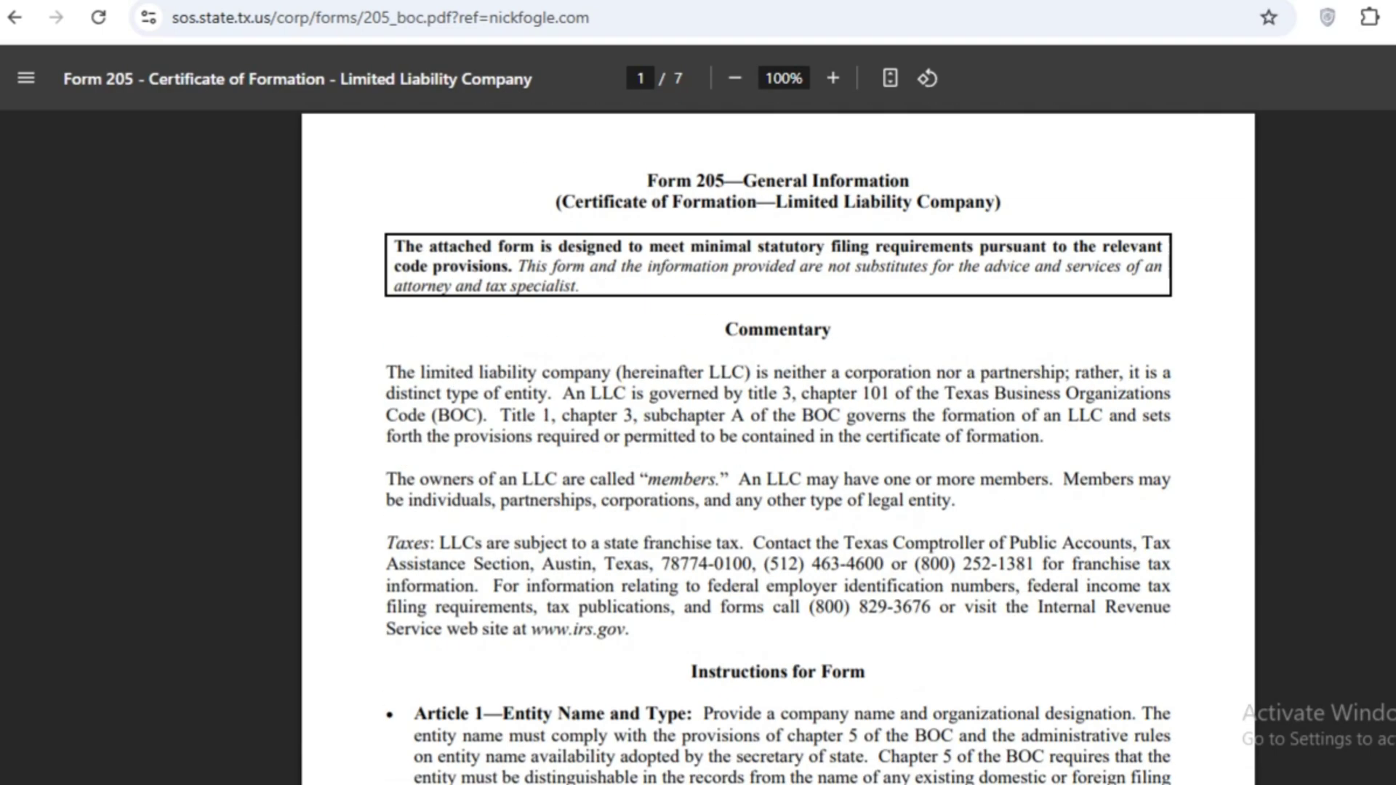
{"action": "scroll", "coordinate": [779, 437], "scroll_direction": "down", "scroll_amount": 20}
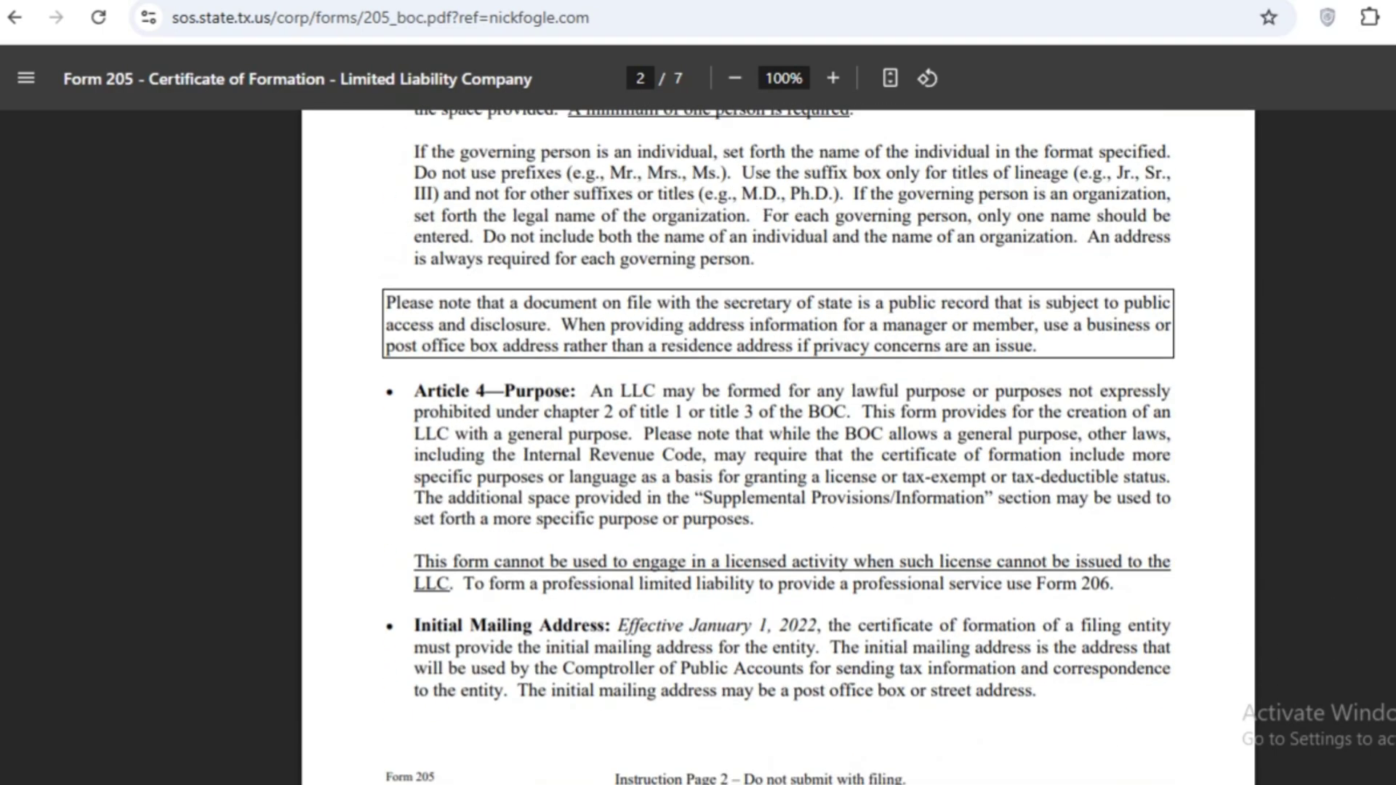
{"action": "scroll", "coordinate": [778, 436], "scroll_direction": "down", "scroll_amount": 20}
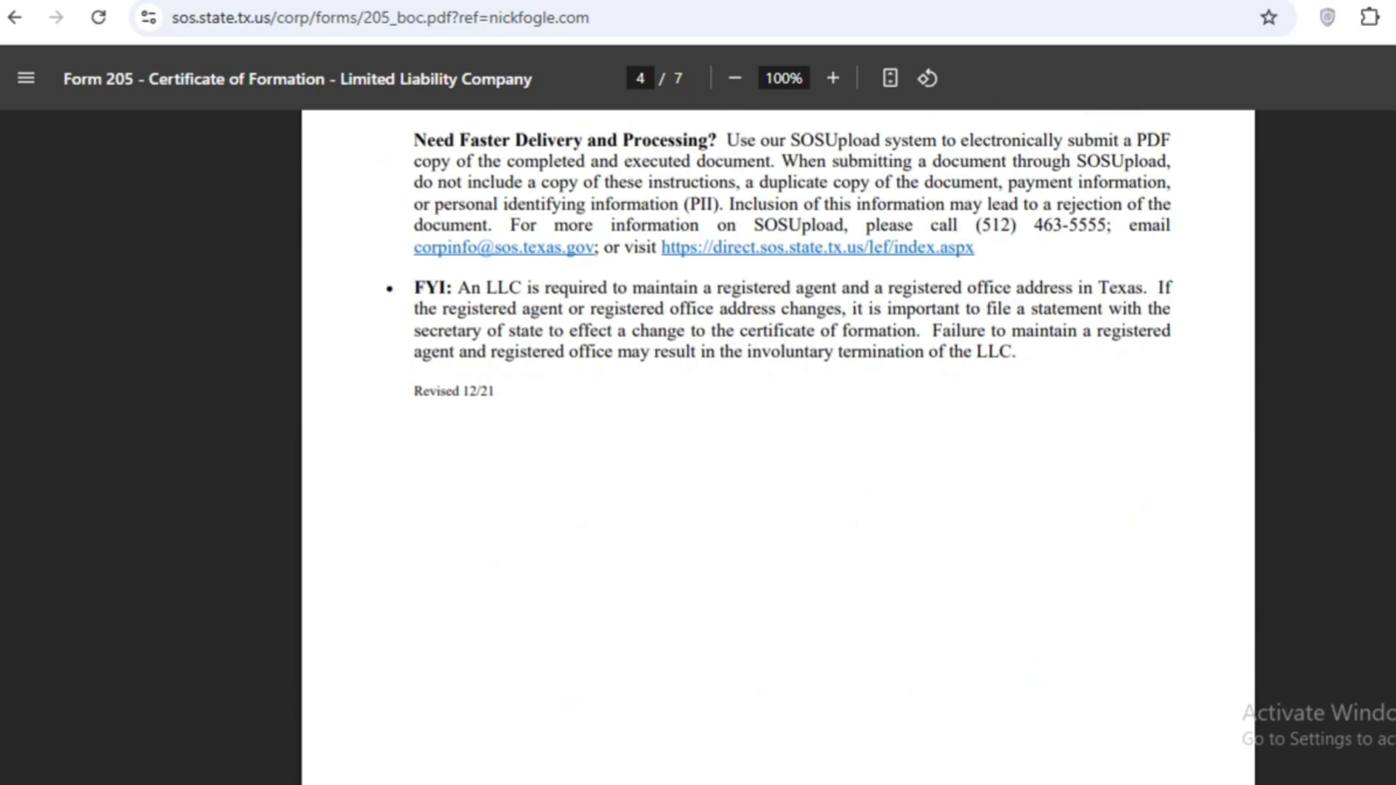
{"action": "scroll", "coordinate": [778, 437], "scroll_direction": "down", "scroll_amount": 10}
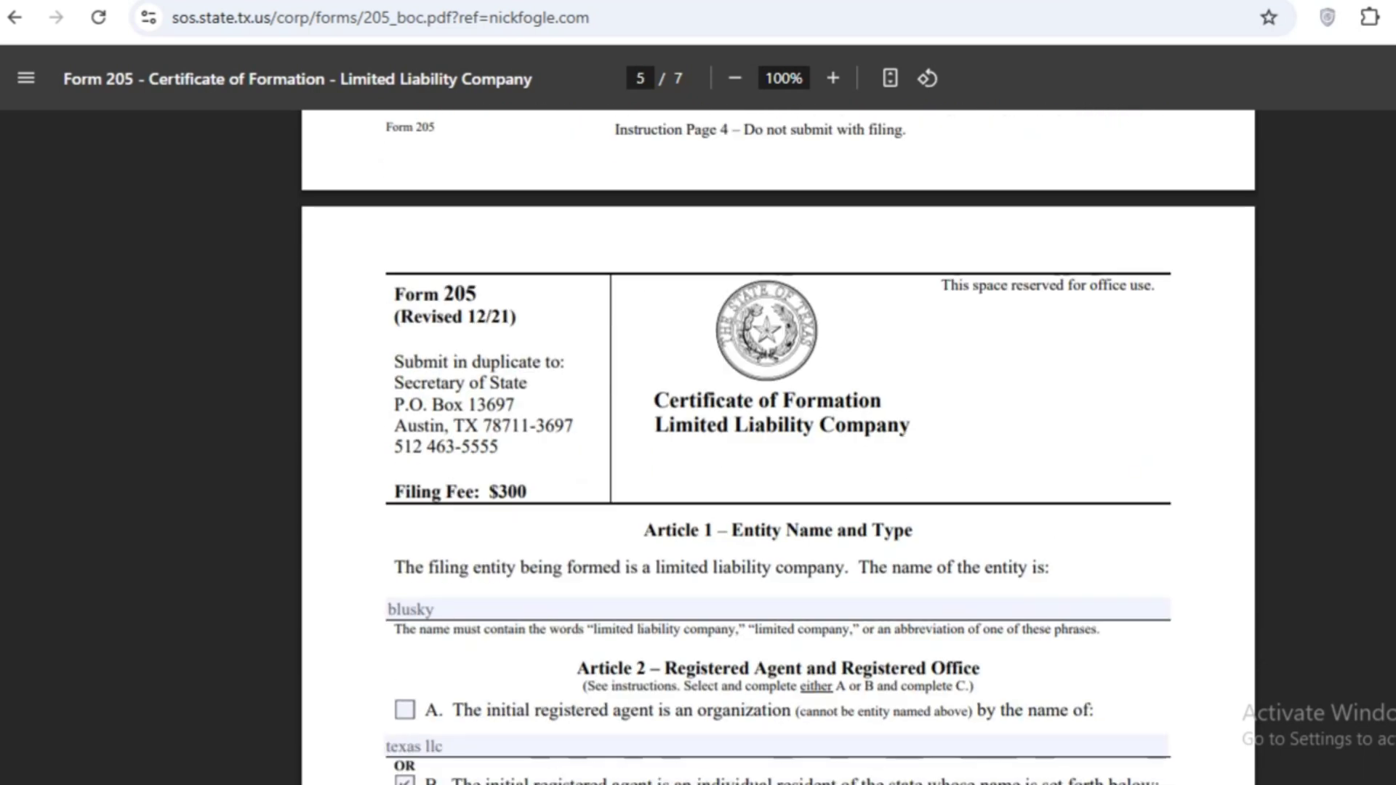
{"action": "left_click_drag", "start_coordinate": [528, 492], "coordinate": [445, 492]}
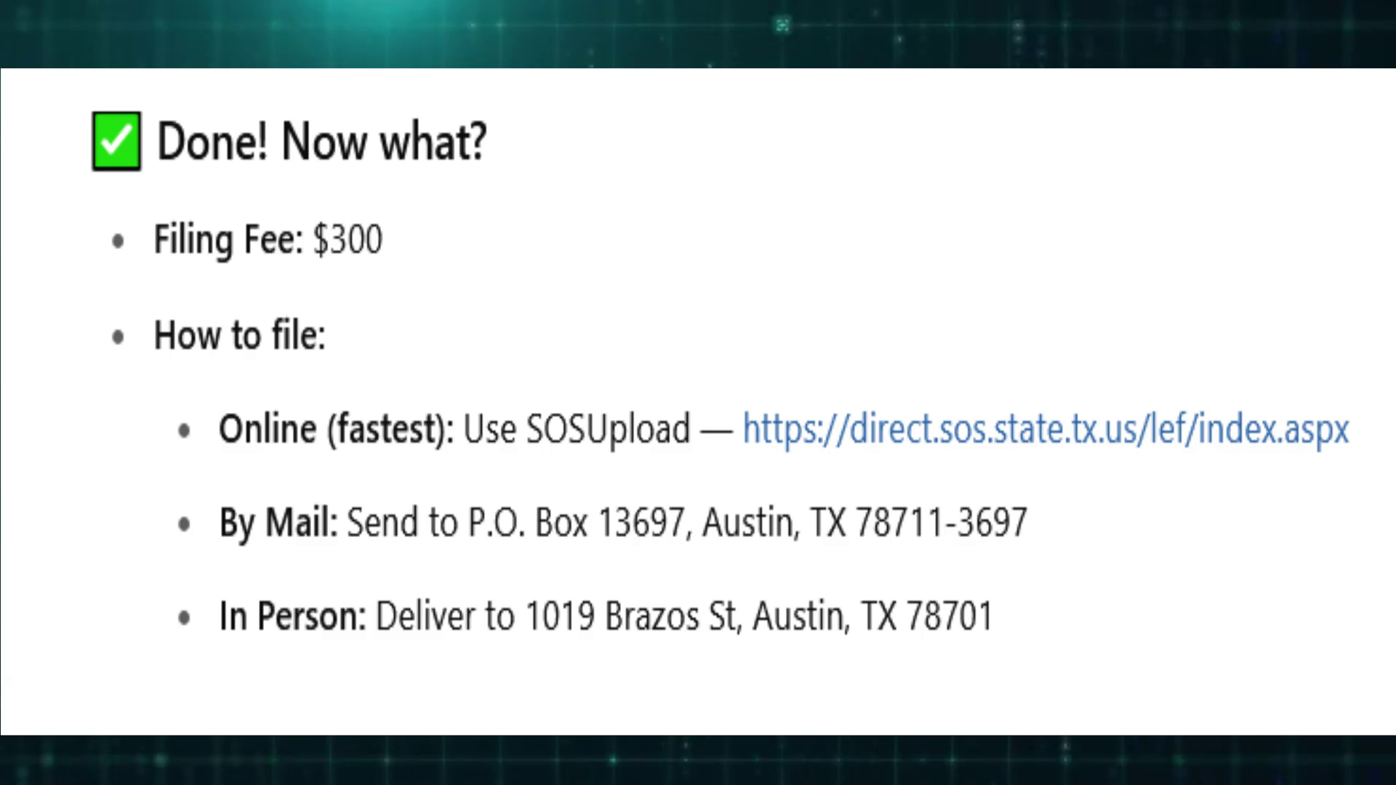